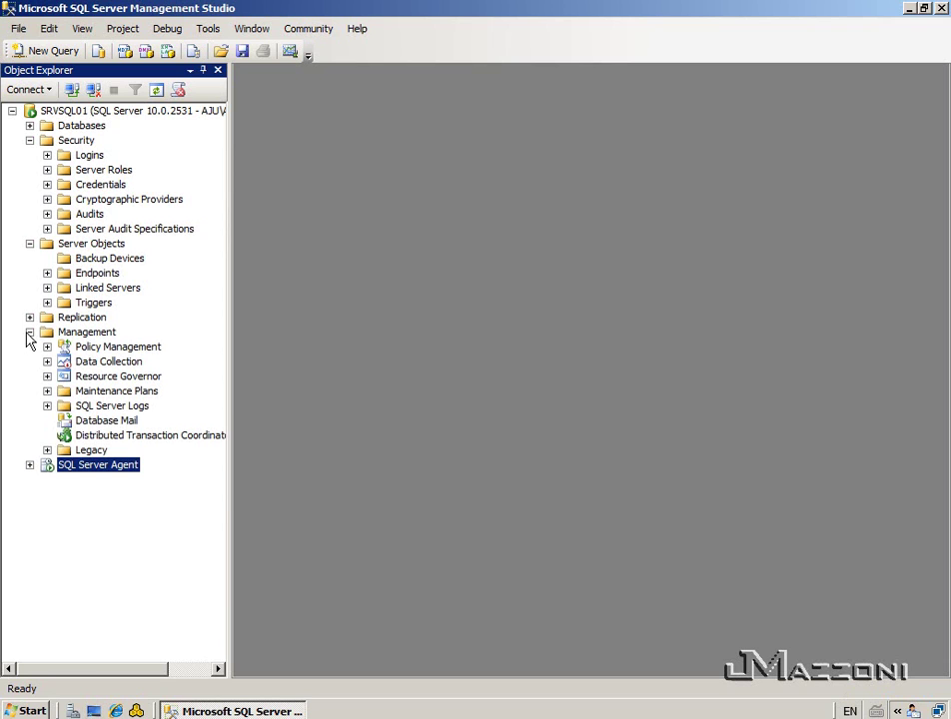
- Create a new maintenance plan named JMazzoni-MP under Management's Maintenance Plans
{"action": "right_click", "coordinate": [57, 341]}
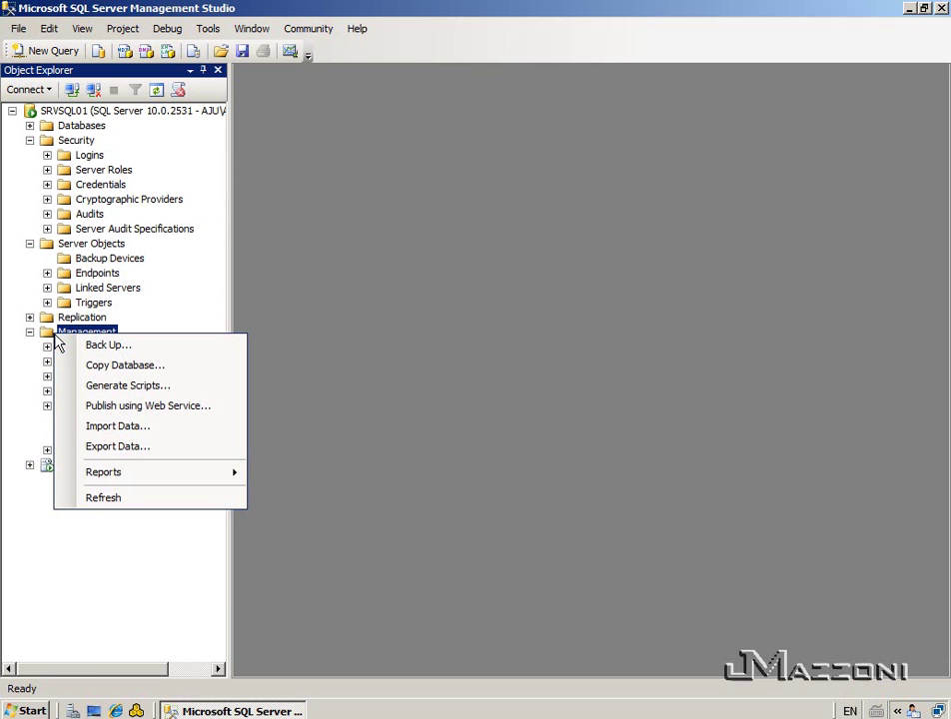
{"action": "left_click", "coordinate": [46, 339]}
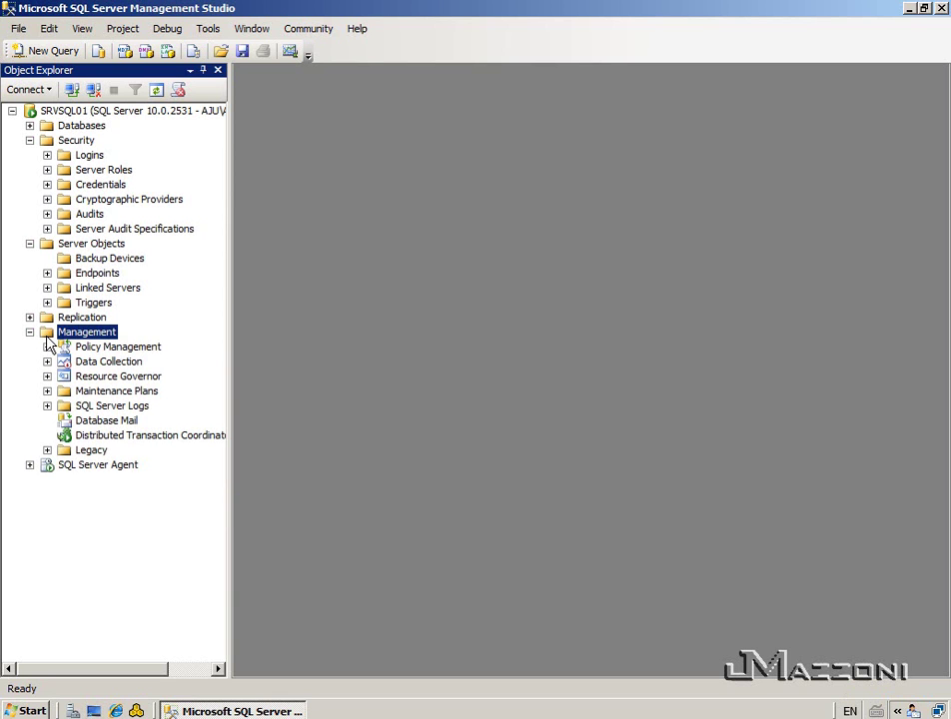
{"action": "left_click", "coordinate": [47, 390]}
{"action": "left_click", "coordinate": [72, 394]}
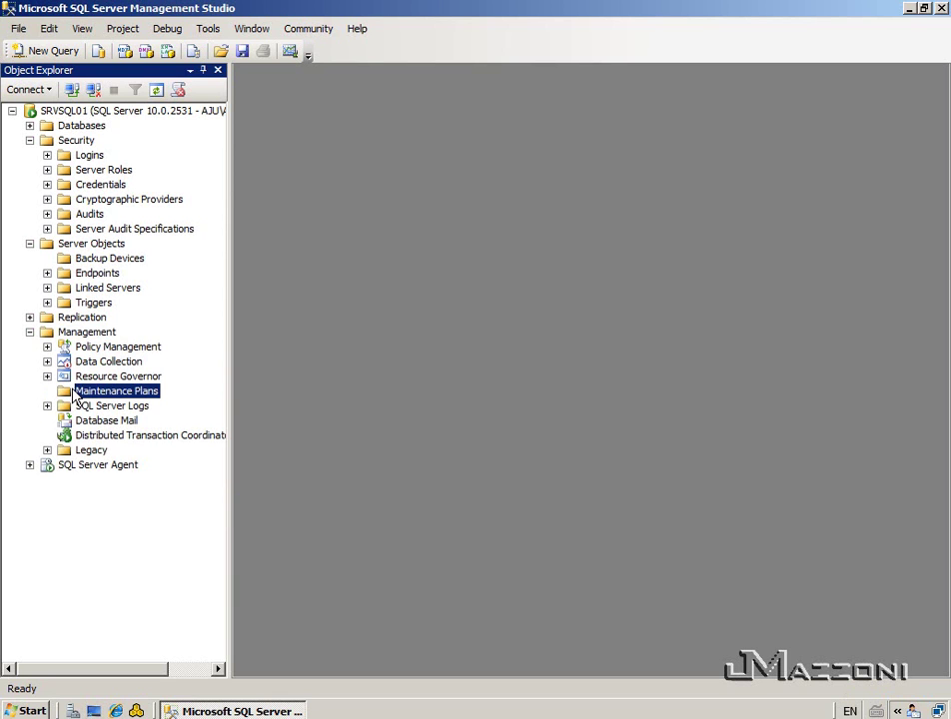
{"action": "right_click", "coordinate": [74, 396]}
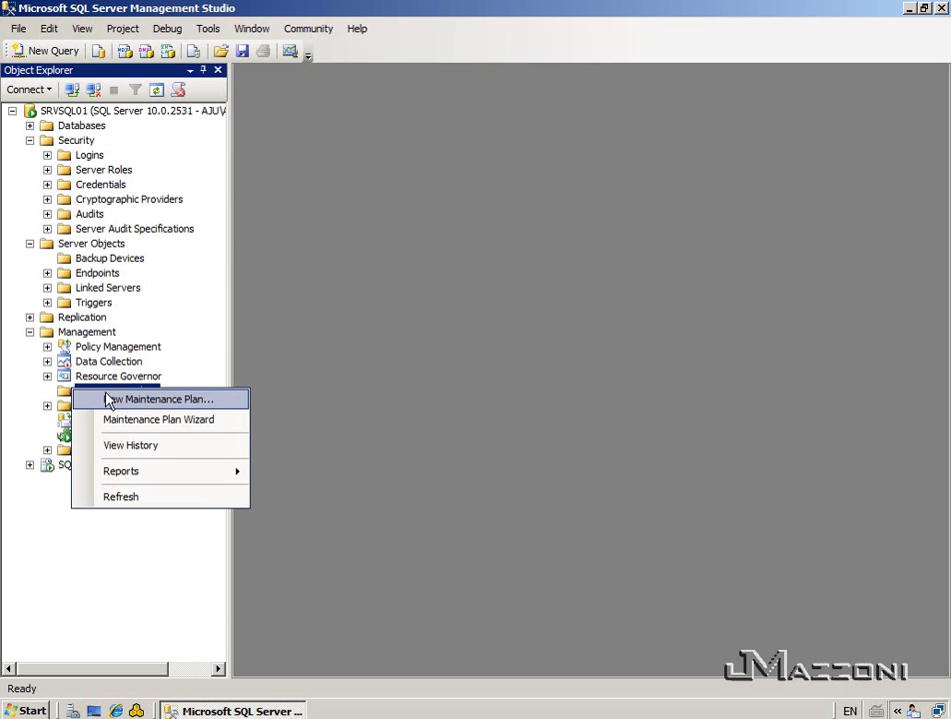
{"action": "left_click", "coordinate": [109, 401]}
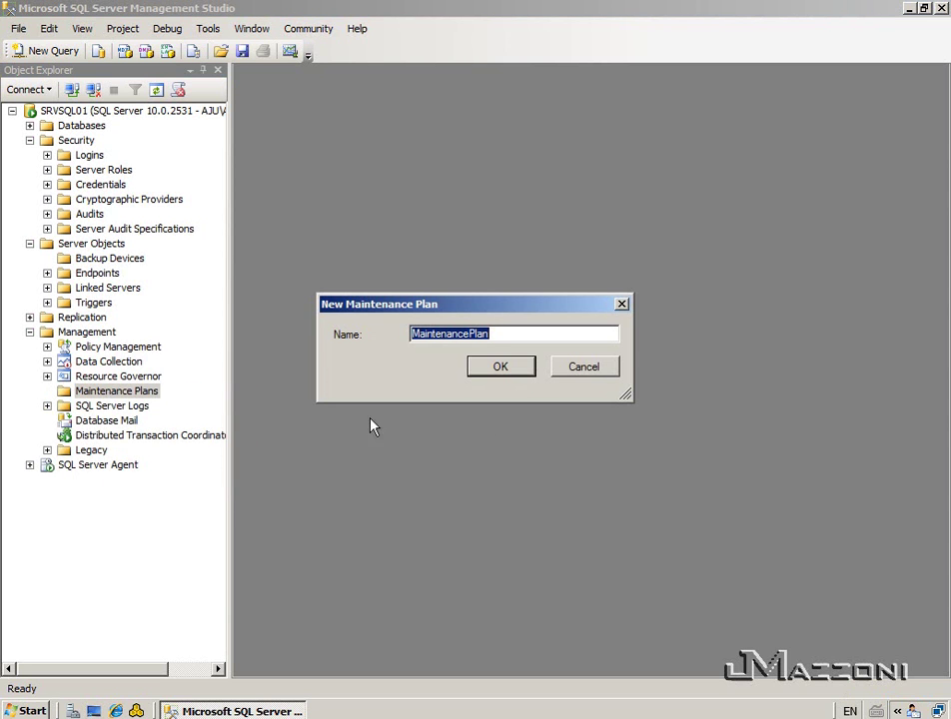
{"action": "type", "text": "JMazzoni"}
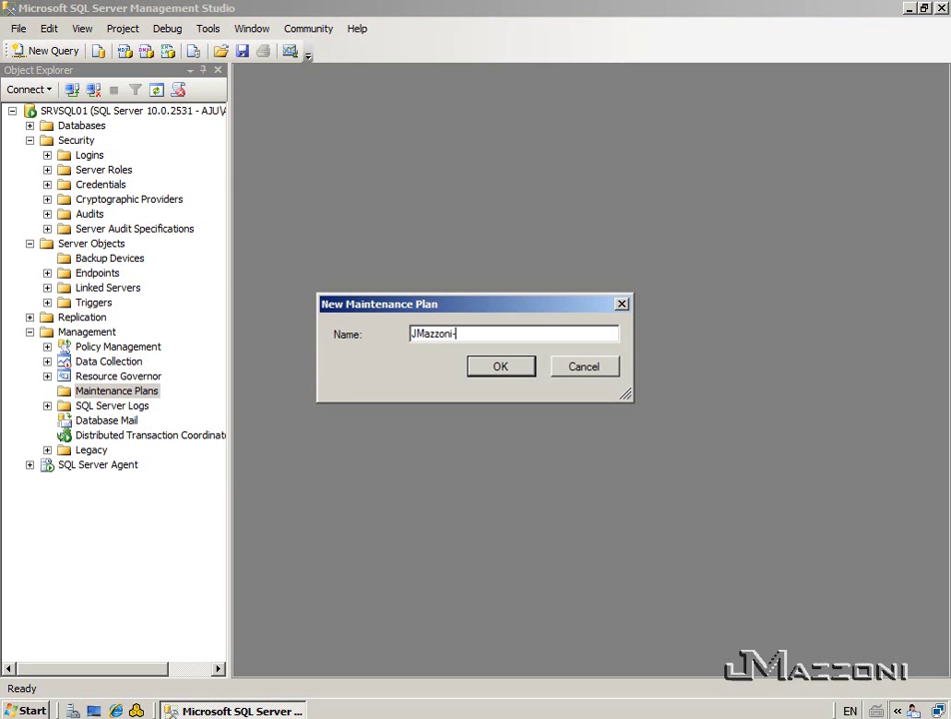
{"action": "type", "text": "-MP"}
{"action": "left_click", "coordinate": [514, 376]}
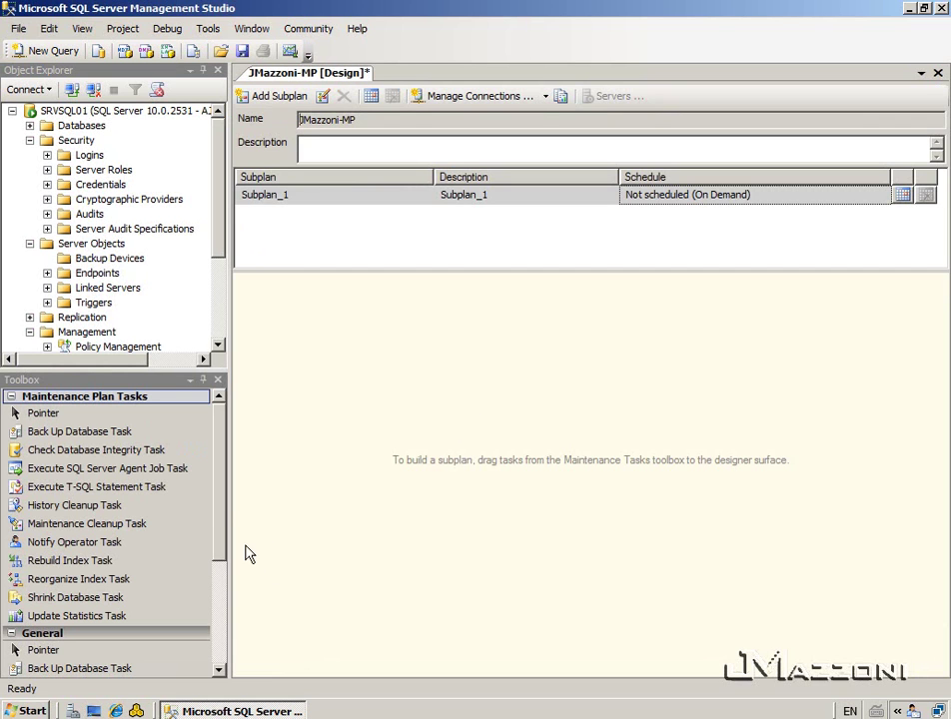
- Enlarge the Toolbox area and add a Check Database Integrity Task to the design surface of Subplan_1
{"action": "left_click_drag", "start_coordinate": [181, 370], "coordinate": [182, 246]}
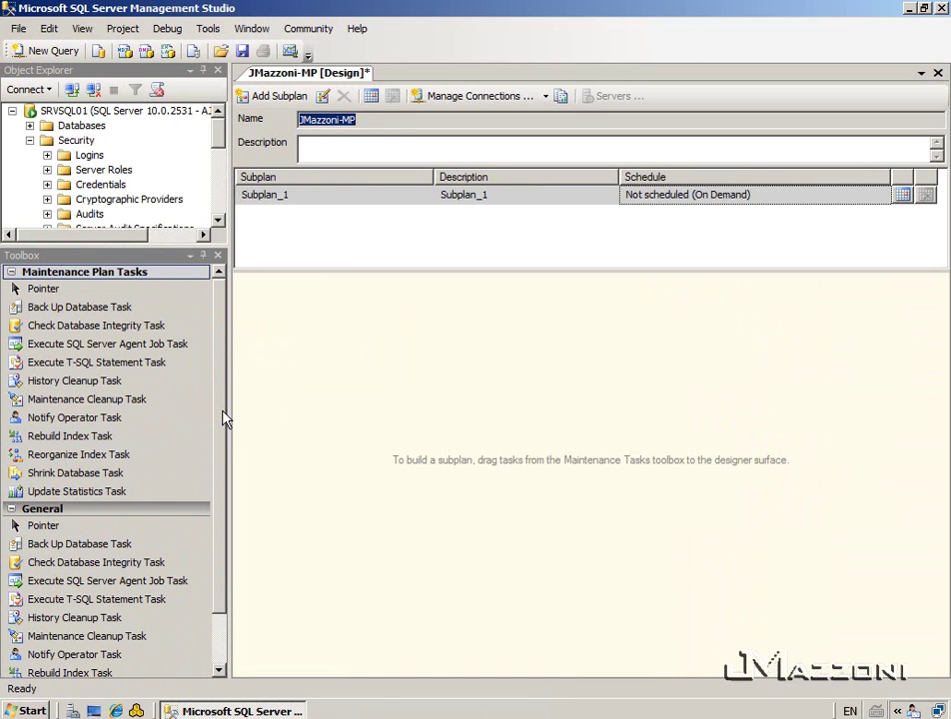
{"action": "left_click", "coordinate": [220, 413]}
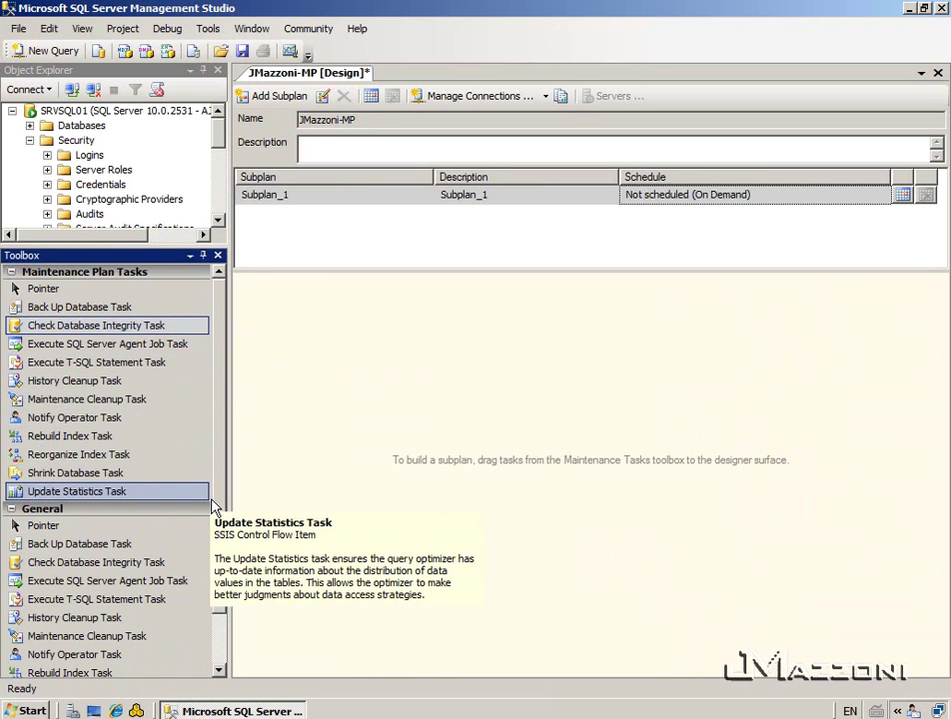
{"action": "left_click_drag", "start_coordinate": [220, 470], "coordinate": [224, 526]}
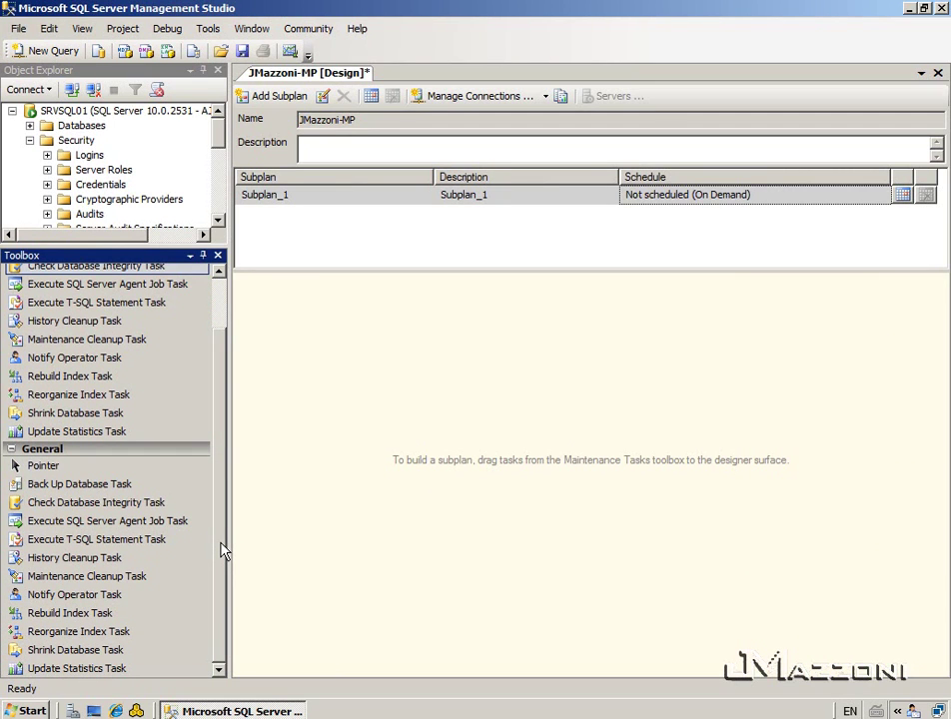
{"action": "left_click_drag", "start_coordinate": [224, 551], "coordinate": [227, 418]}
{"action": "left_click_drag", "start_coordinate": [178, 330], "coordinate": [467, 394]}
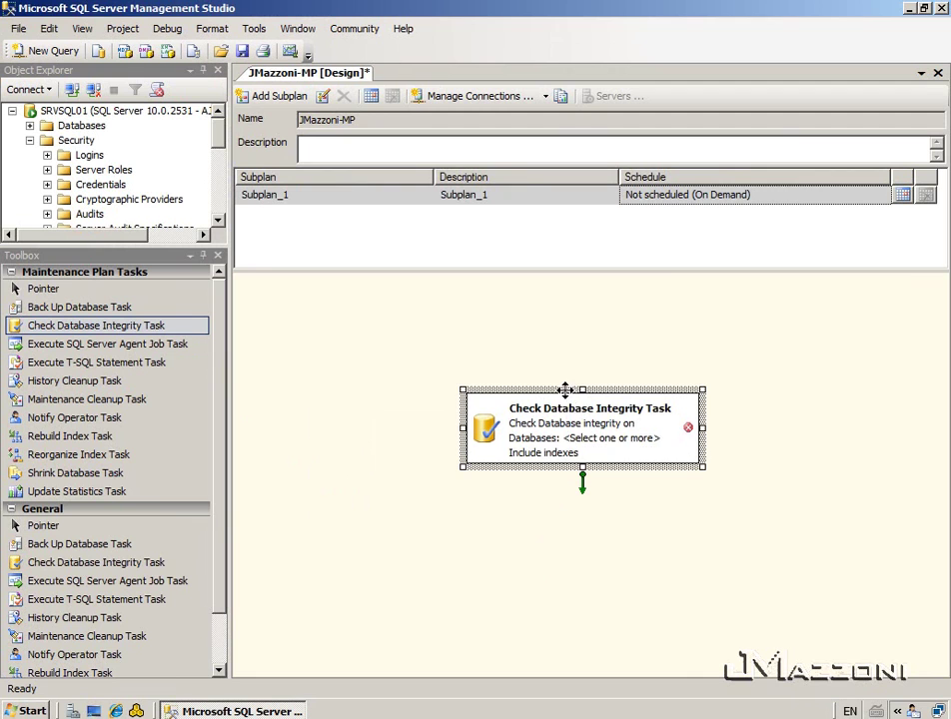
- Open the Check Database Integrity Task's settings and limit the check to individually chosen databases on the local server connection
{"action": "double_click", "coordinate": [471, 384]}
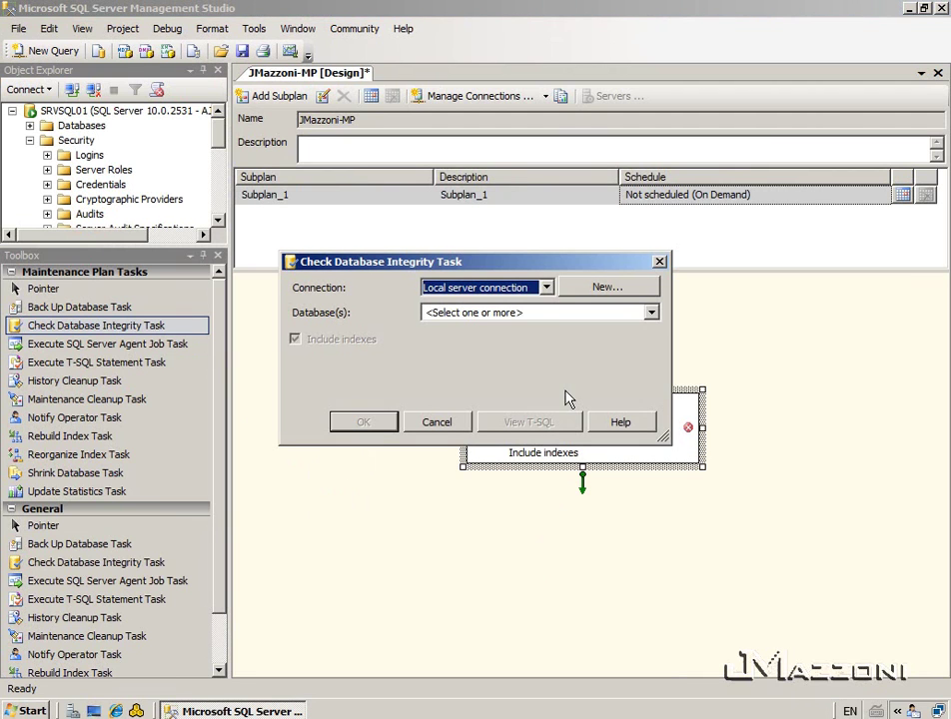
{"action": "left_click", "coordinate": [546, 287]}
{"action": "left_click", "coordinate": [547, 288]}
{"action": "left_click", "coordinate": [547, 313]}
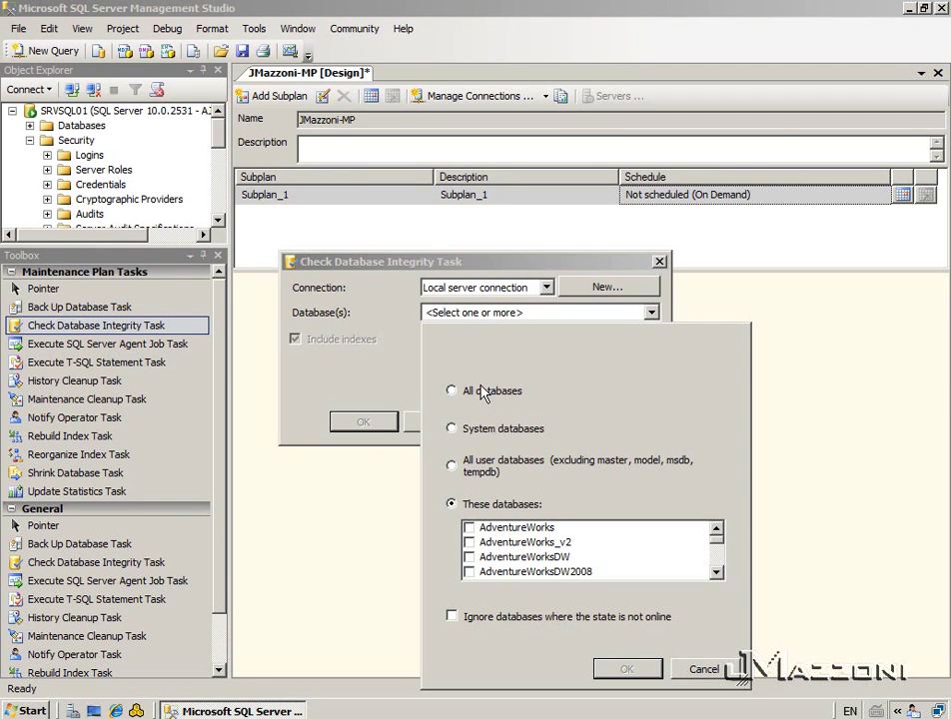
{"action": "left_click", "coordinate": [482, 467]}
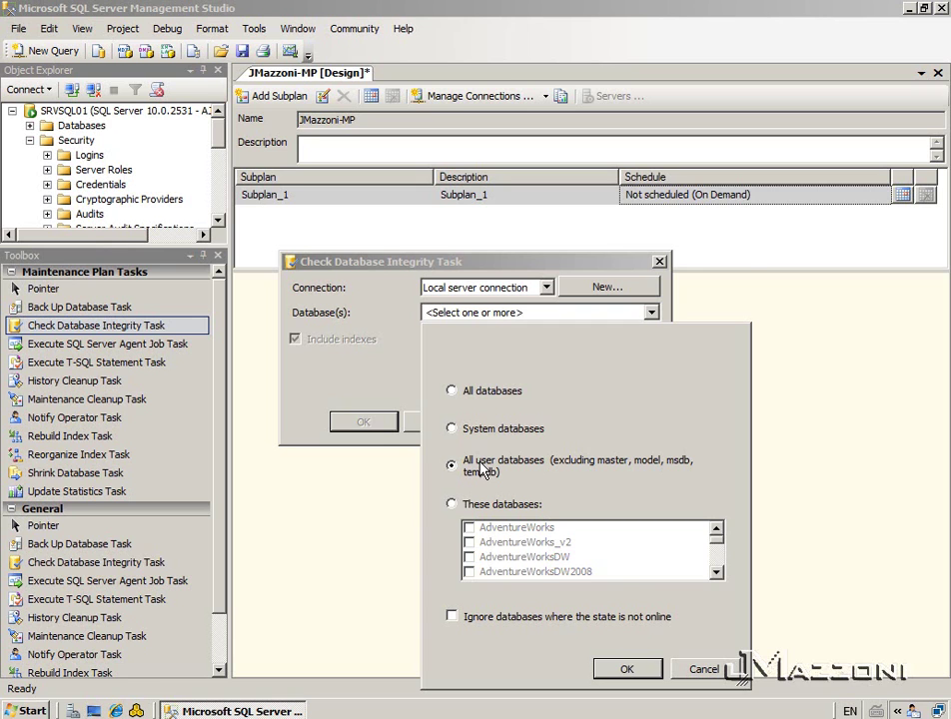
{"action": "left_click", "coordinate": [487, 392]}
{"action": "left_click", "coordinate": [476, 506]}
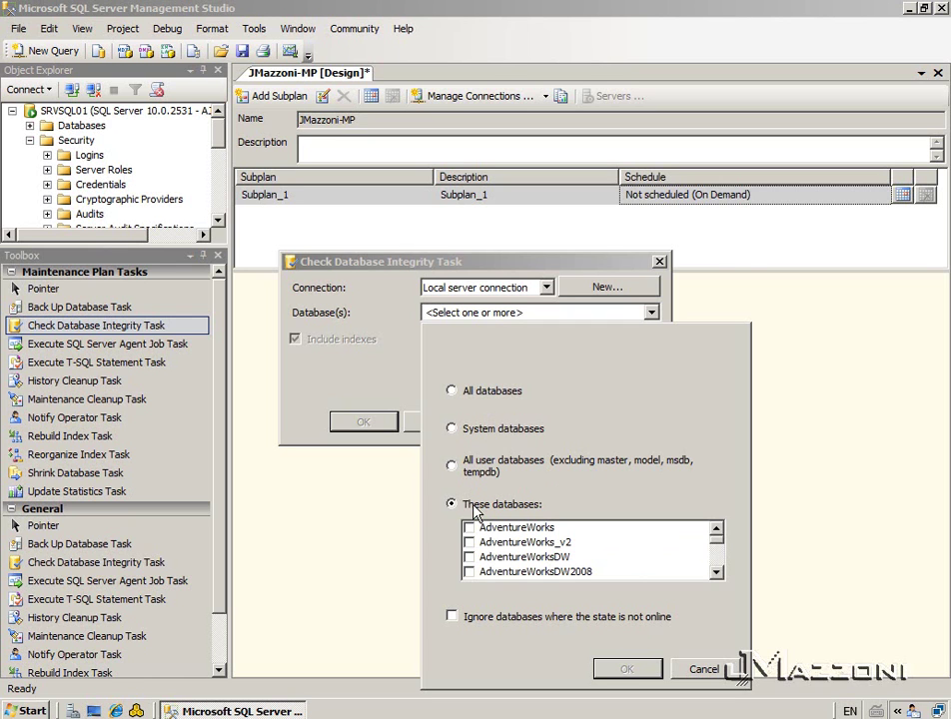
- Include the Full and Bulk databases in the integrity check and accept the database selection
{"action": "left_click", "coordinate": [716, 574]}
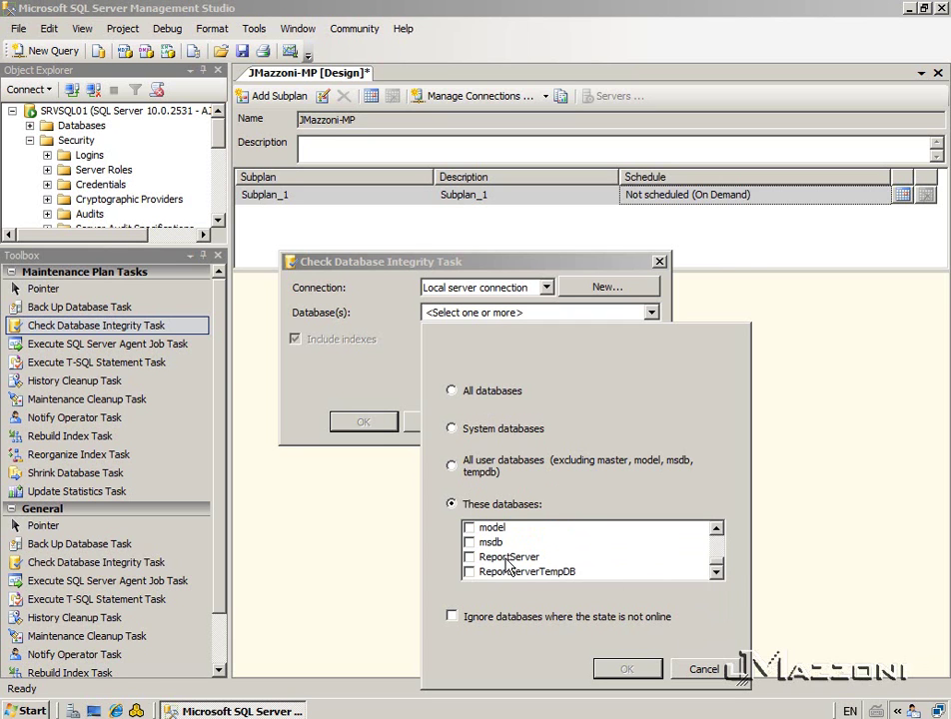
{"action": "scroll", "coordinate": [716, 559], "scroll_direction": "up", "scroll_amount": 1}
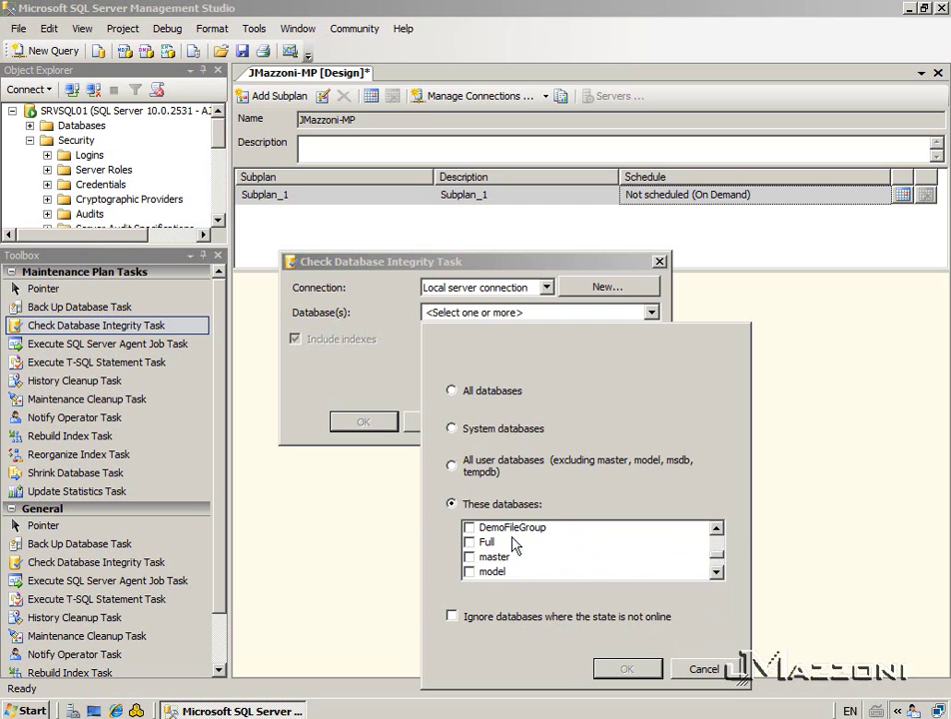
{"action": "left_click", "coordinate": [470, 542]}
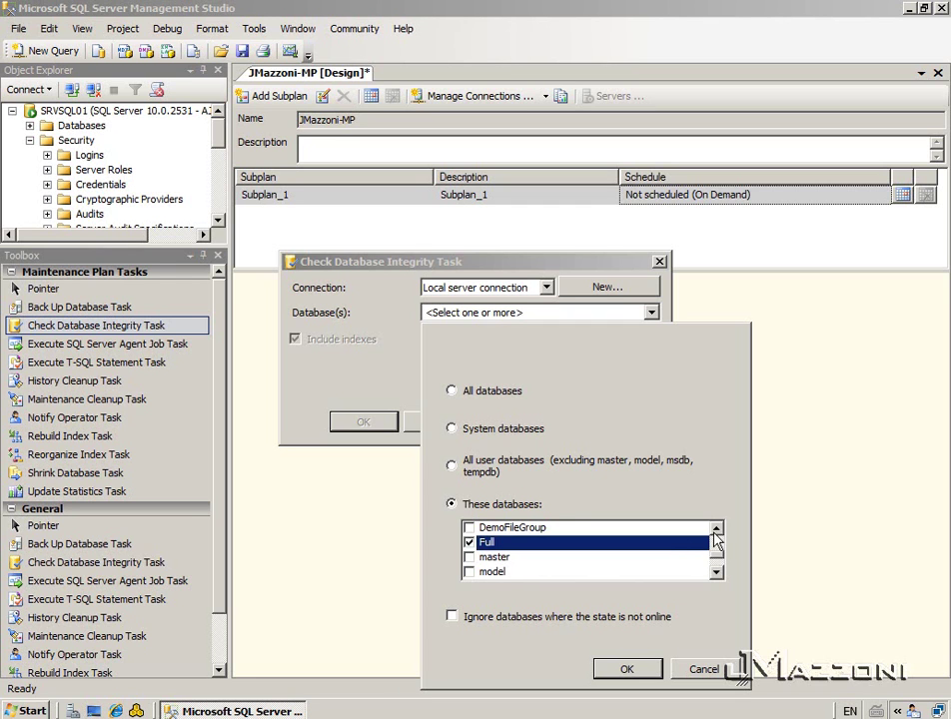
{"action": "scroll", "coordinate": [715, 545], "scroll_direction": "up", "scroll_amount": 2}
{"action": "left_click", "coordinate": [469, 542]}
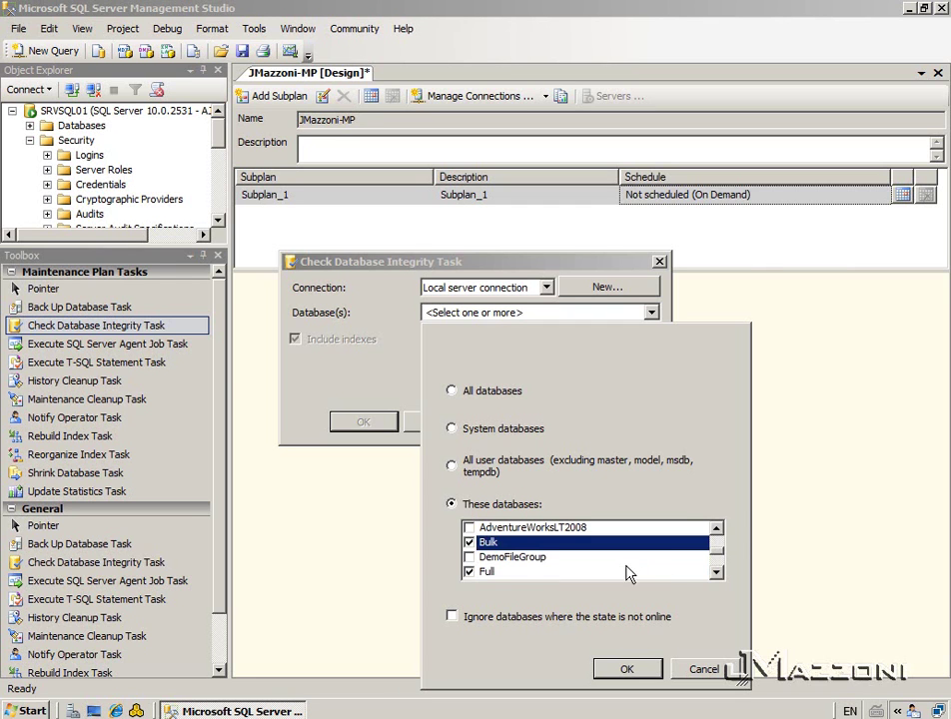
{"action": "scroll", "coordinate": [716, 537], "scroll_direction": "up", "scroll_amount": 2}
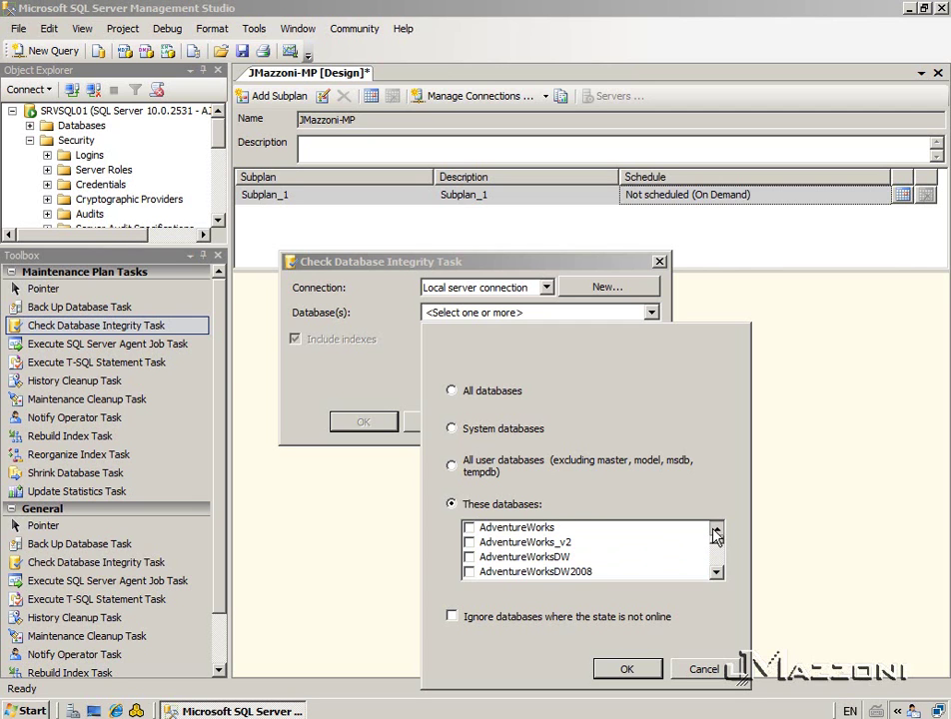
{"action": "scroll", "coordinate": [717, 574], "scroll_direction": "down", "scroll_amount": 3}
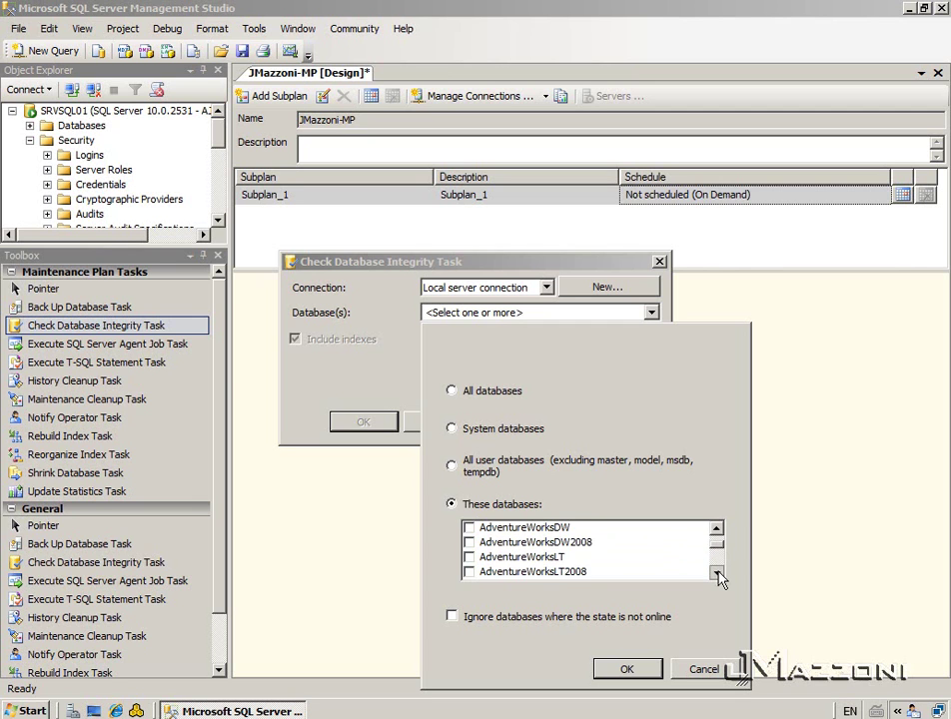
{"action": "left_click", "coordinate": [716, 573]}
{"action": "left_click", "coordinate": [716, 572]}
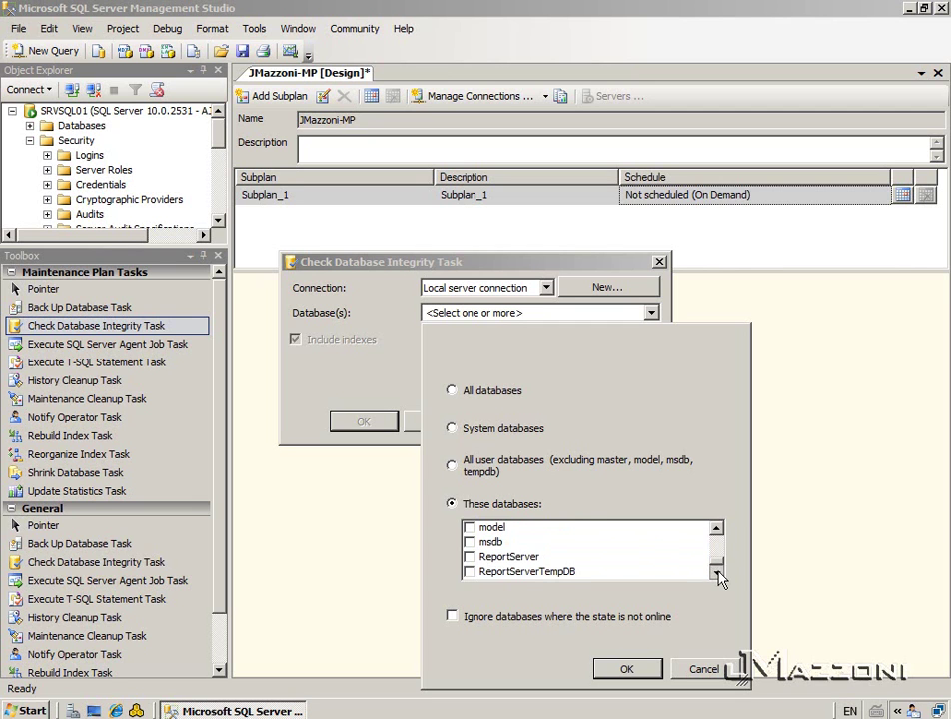
{"action": "left_click", "coordinate": [628, 669]}
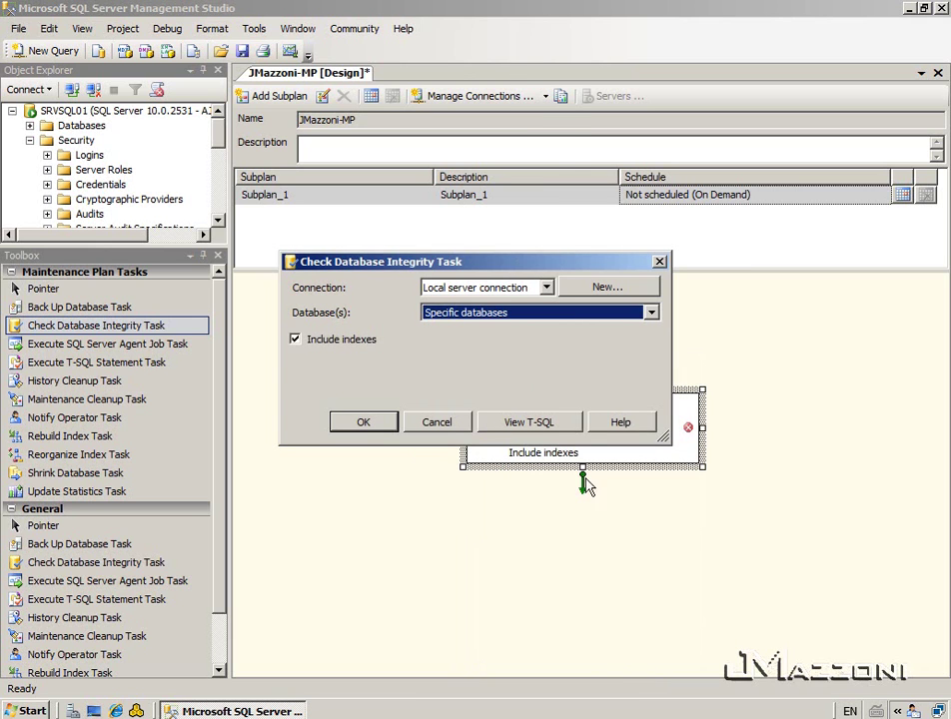
- Review the T-SQL generated for the integrity check and accept the task's settings with indexes included
{"action": "left_click", "coordinate": [562, 426]}
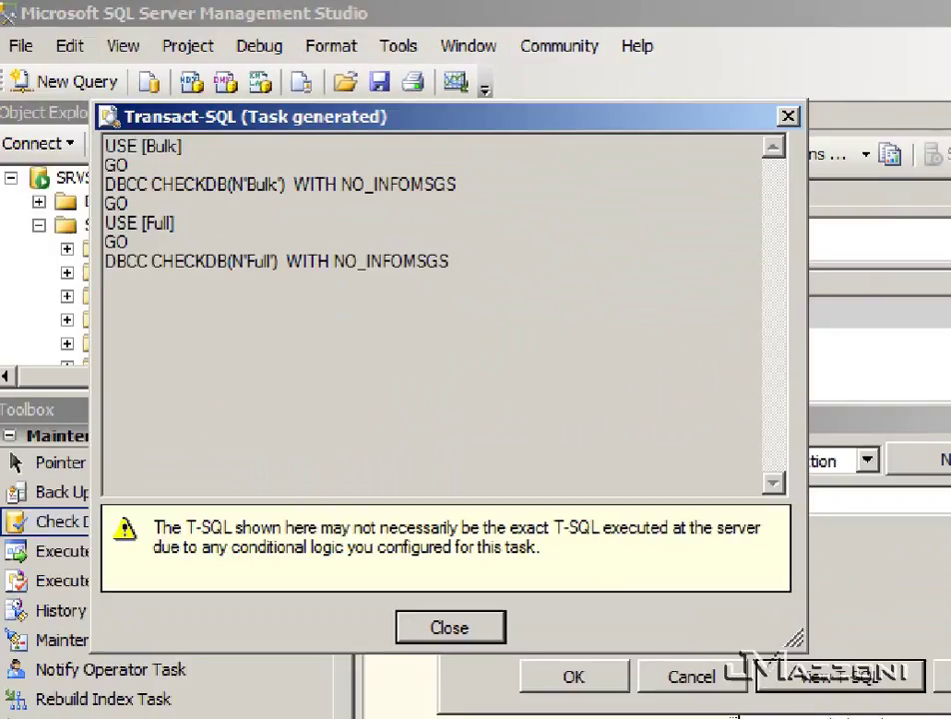
{"action": "key", "text": "ctrl+a"}
{"action": "left_click", "coordinate": [285, 392]}
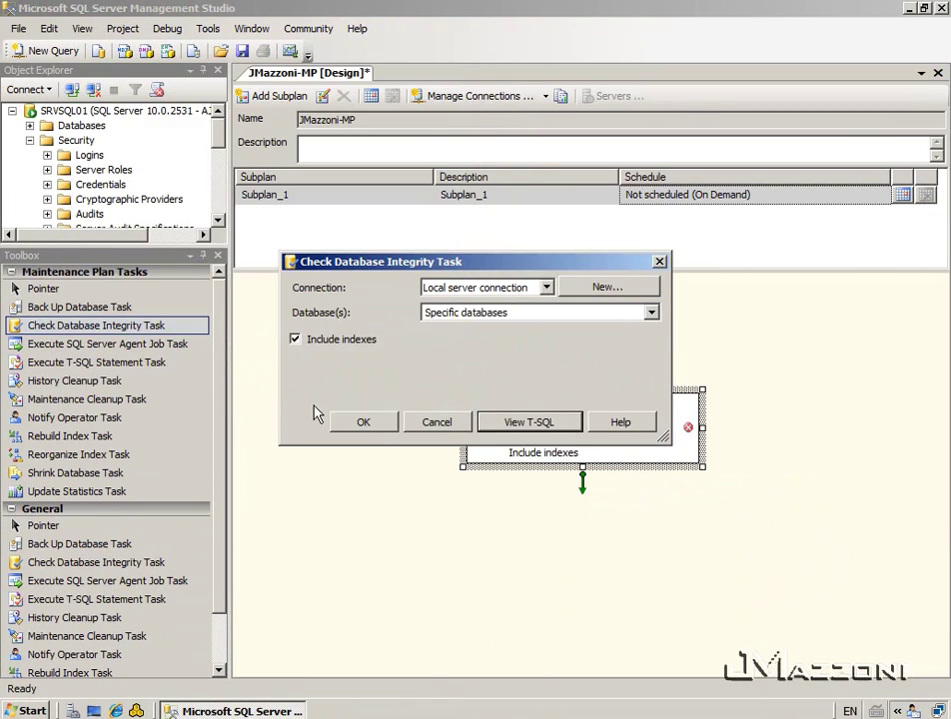
{"action": "left_click", "coordinate": [364, 423]}
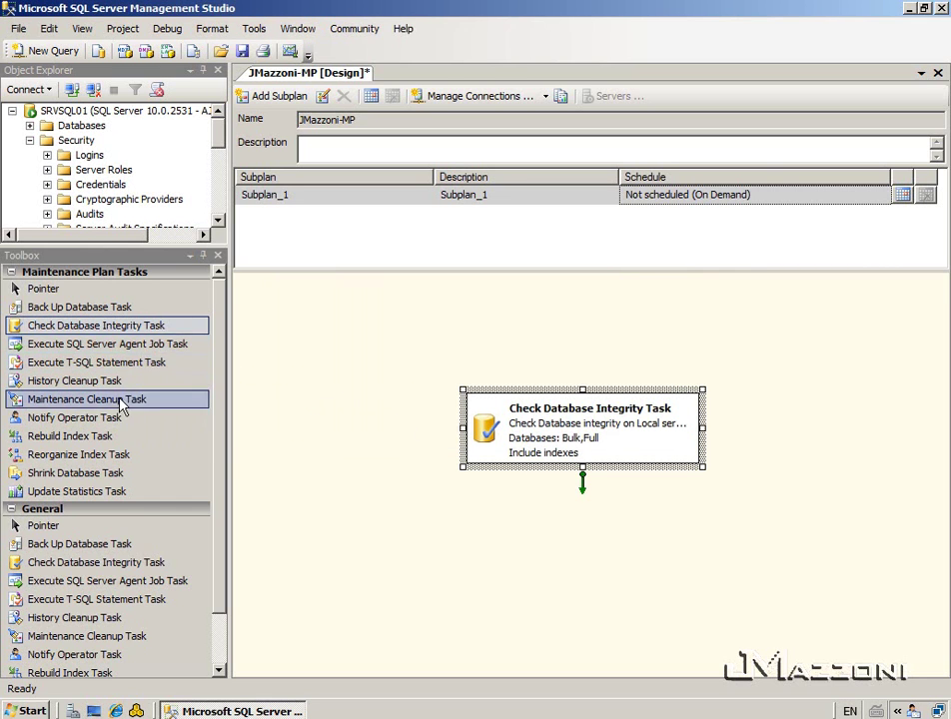
- Add a Notify Operator Task below the Check Database Integrity Task and connect the integrity task's output to it
{"action": "left_click_drag", "start_coordinate": [121, 419], "coordinate": [312, 495]}
{"action": "left_click_drag", "start_coordinate": [570, 538], "coordinate": [594, 532]}
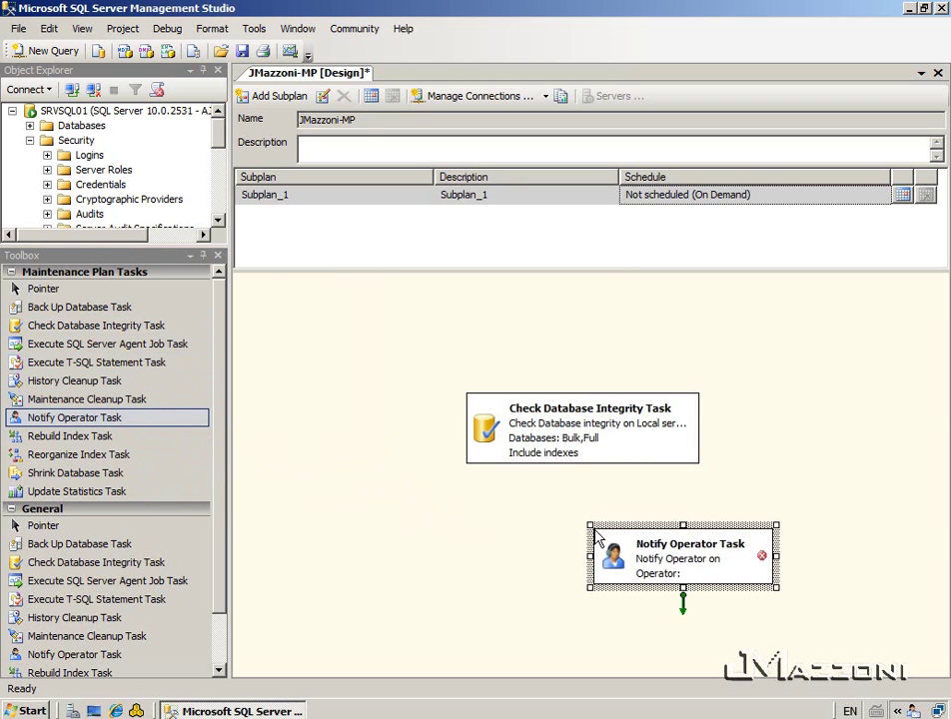
{"action": "left_click", "coordinate": [596, 458]}
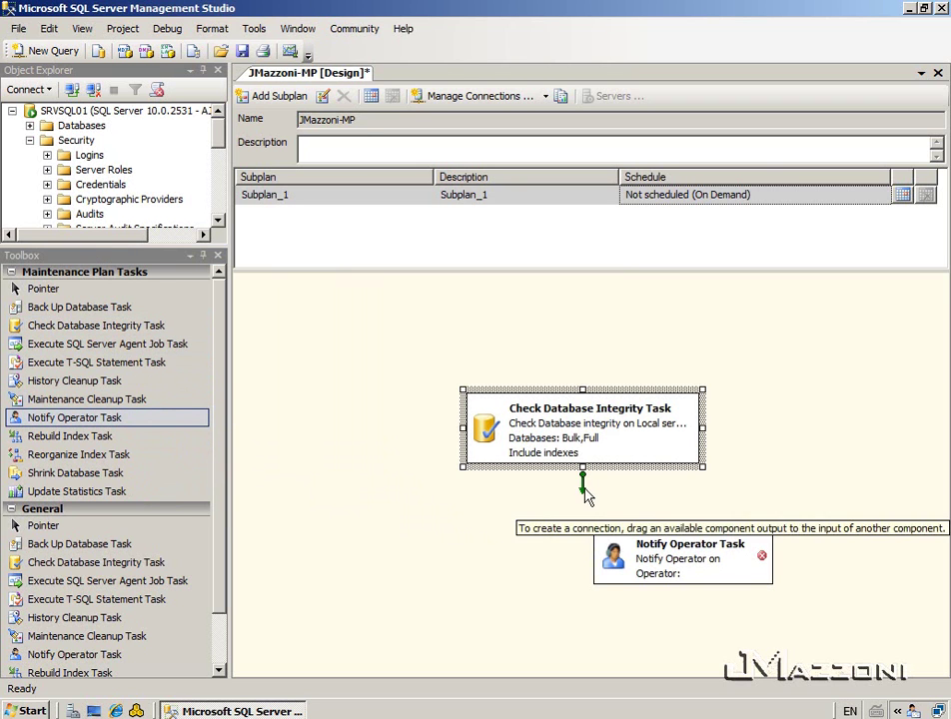
{"action": "left_click_drag", "start_coordinate": [582, 485], "coordinate": [659, 536]}
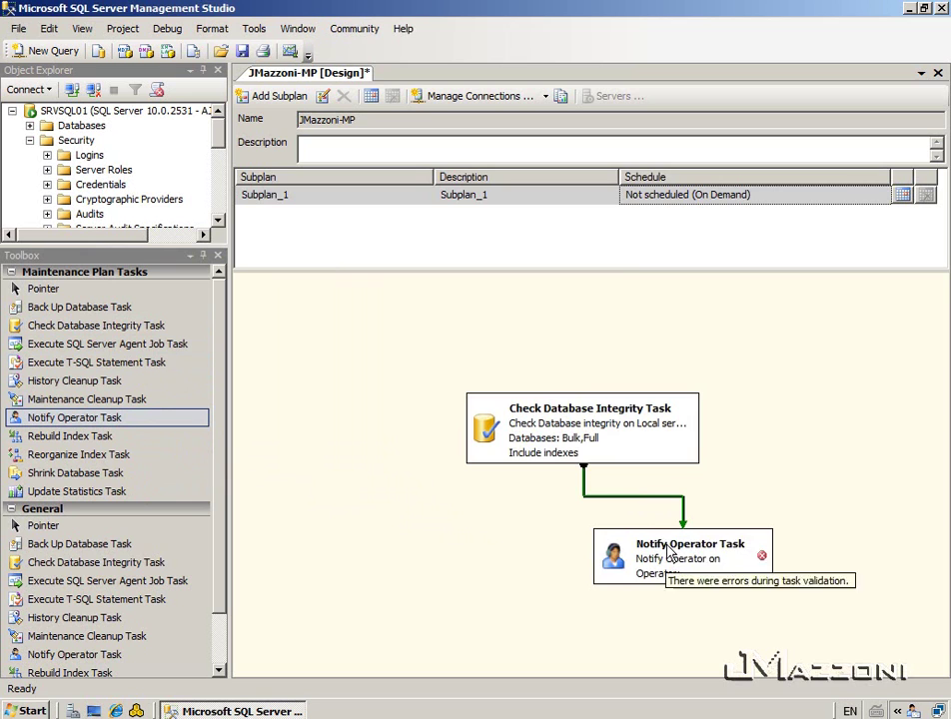
- Configure the Notify Operator Task to notify JMAzzoni-Operator, using "Etapa01 - Concluida" as both message subject and body
{"action": "double_click", "coordinate": [671, 555]}
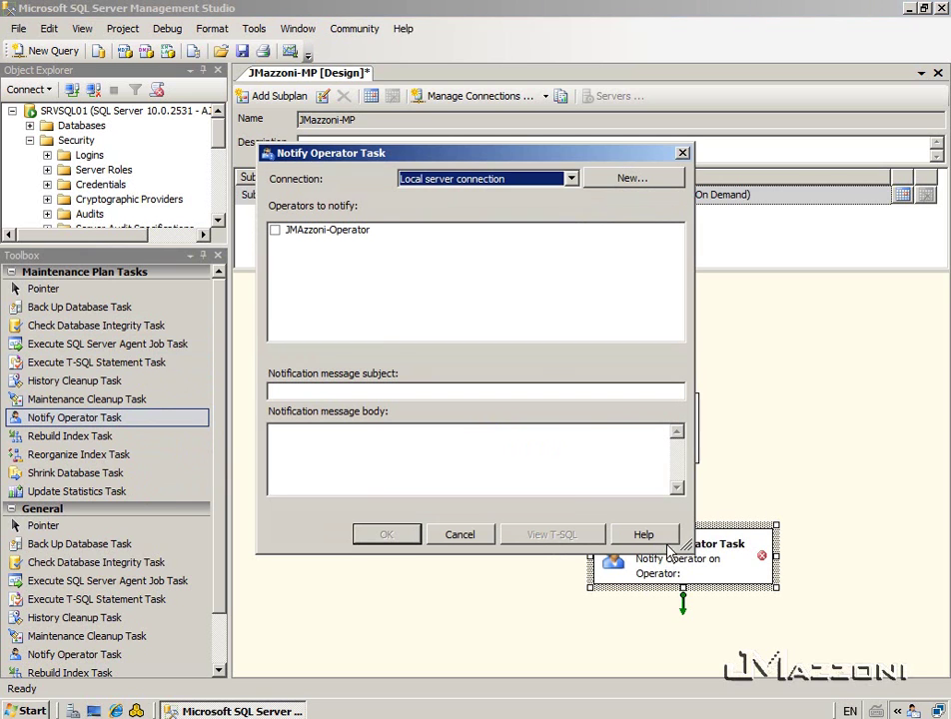
{"action": "left_click", "coordinate": [275, 231]}
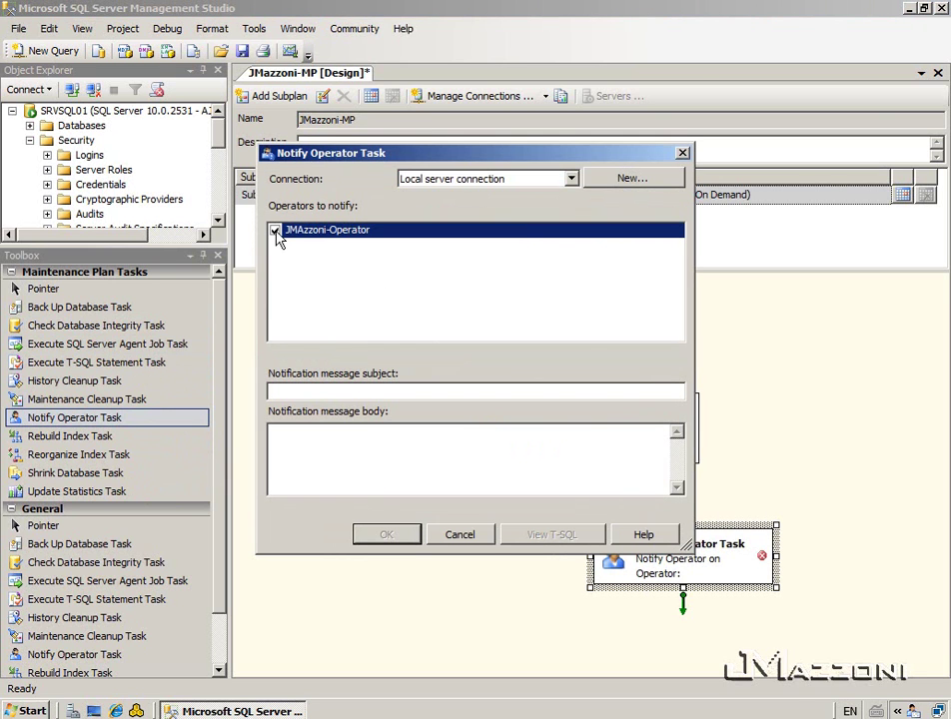
{"action": "left_click", "coordinate": [352, 390]}
{"action": "type", "text": "Etapa01 - Concluida"}
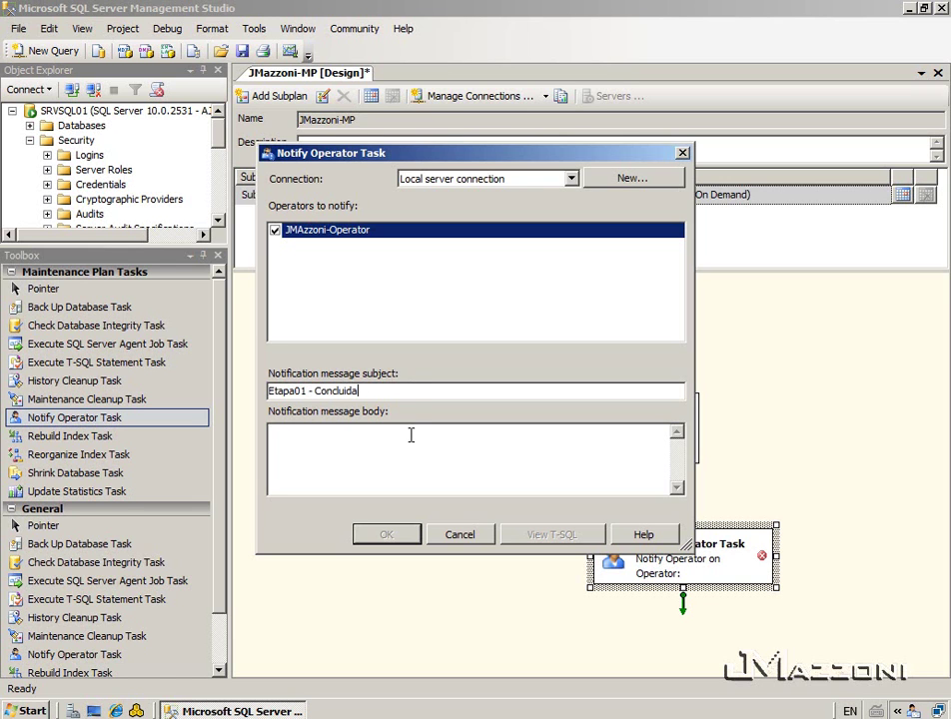
{"action": "left_click_drag", "start_coordinate": [393, 392], "coordinate": [265, 392]}
{"action": "key", "text": "ctrl+c"}
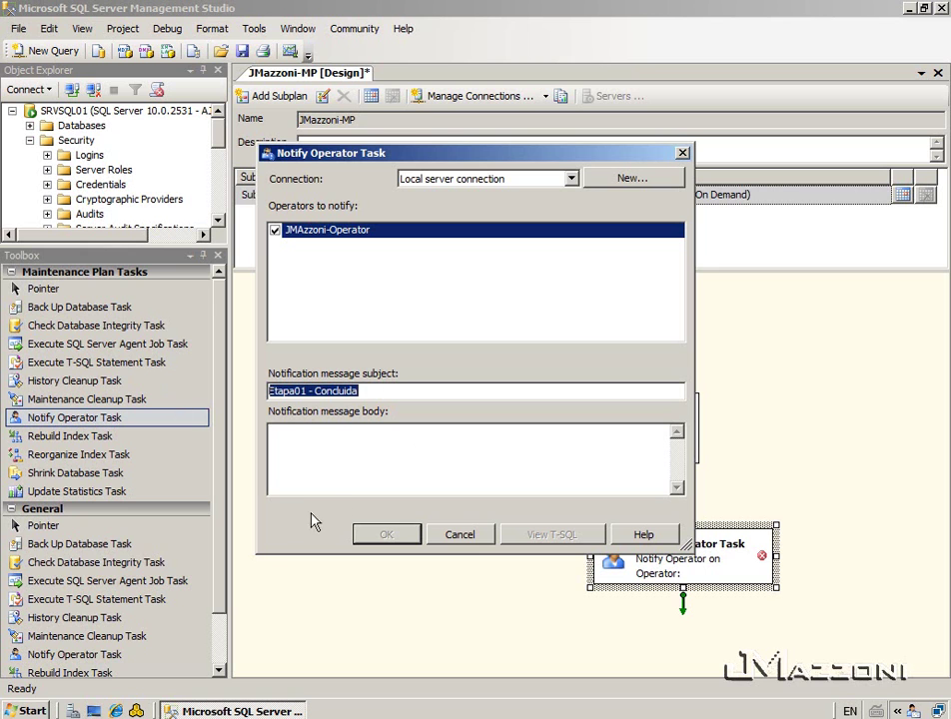
{"action": "left_click", "coordinate": [345, 477]}
{"action": "key", "text": "ctrl+v"}
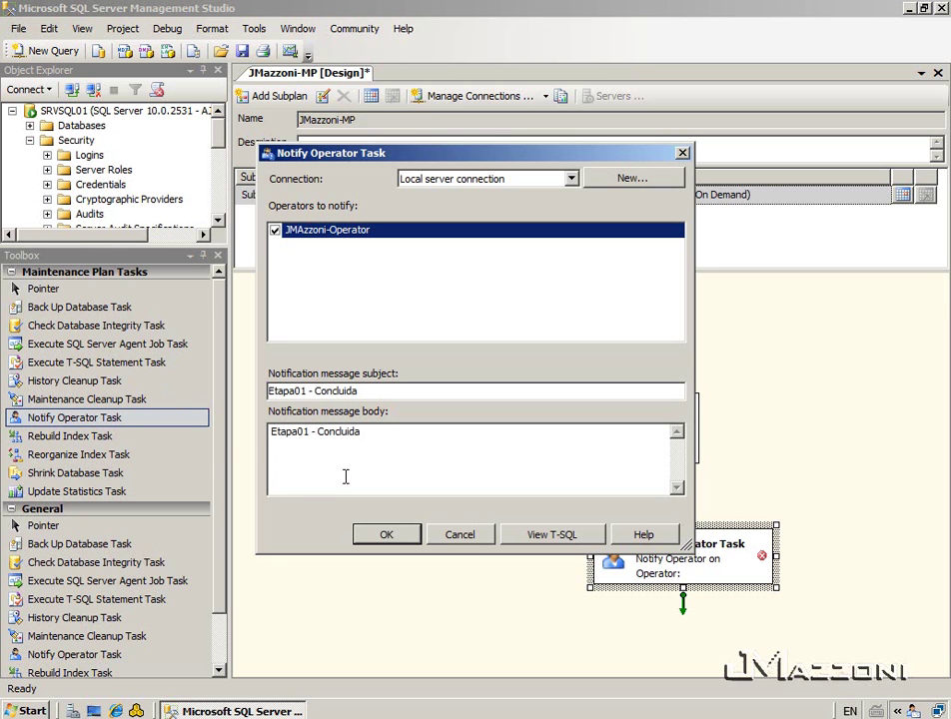
- Review the T-SQL generated for the operator notification and accept the Notify Operator Task's settings
{"action": "left_click", "coordinate": [555, 537]}
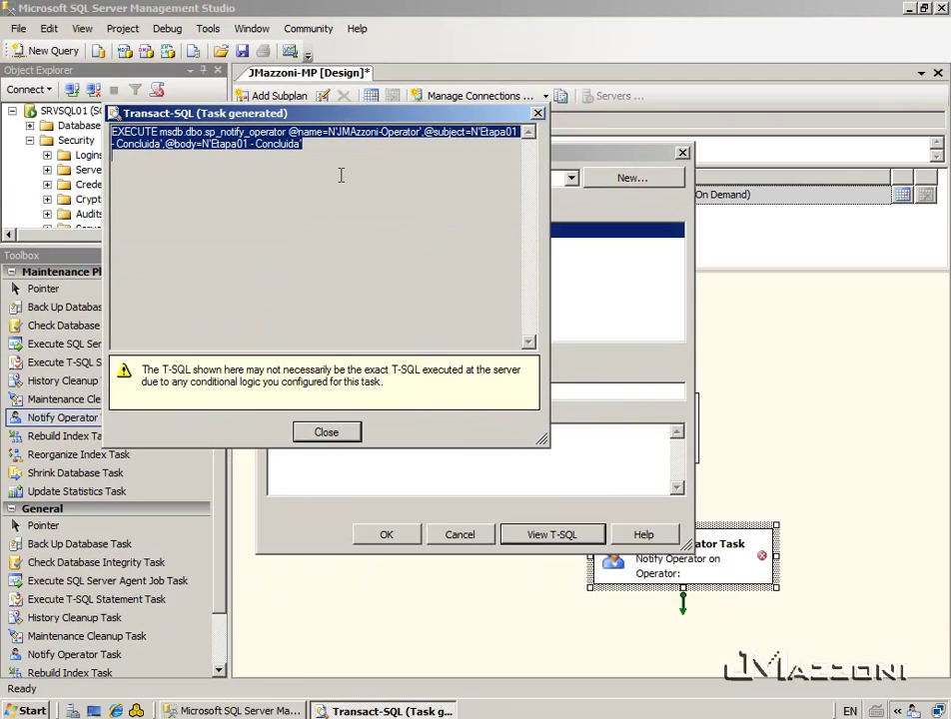
{"action": "left_click", "coordinate": [345, 429]}
{"action": "left_click", "coordinate": [389, 530]}
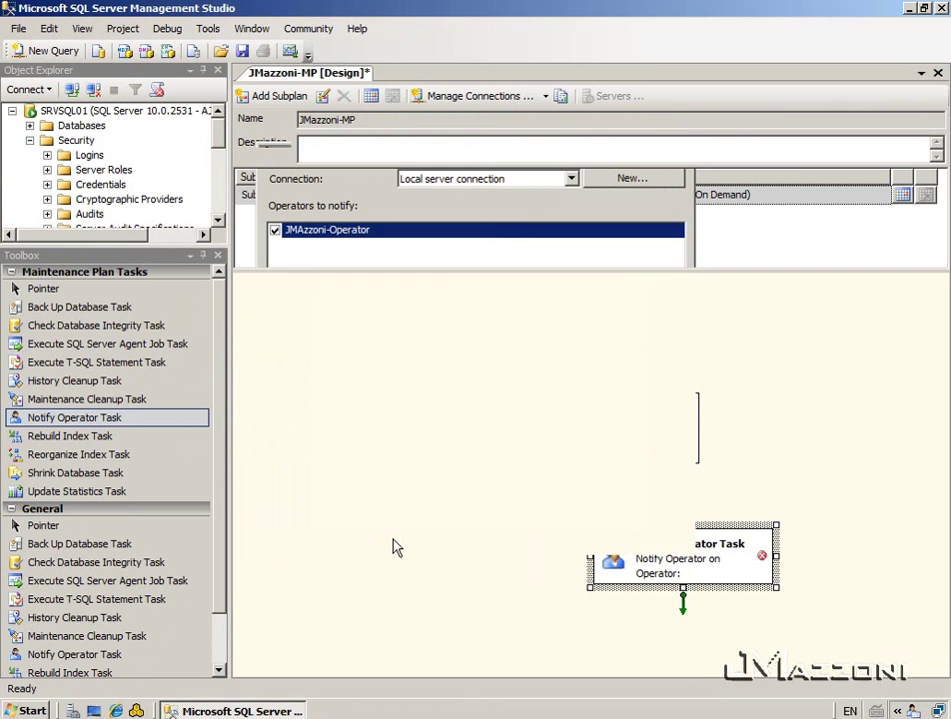
- Move the Check Database Integrity Task to the upper left of the design surface and place the Notify Operator Task directly below it
{"action": "left_click", "coordinate": [494, 431]}
{"action": "left_click_drag", "start_coordinate": [493, 432], "coordinate": [279, 340]}
{"action": "left_click_drag", "start_coordinate": [620, 579], "coordinate": [333, 466]}
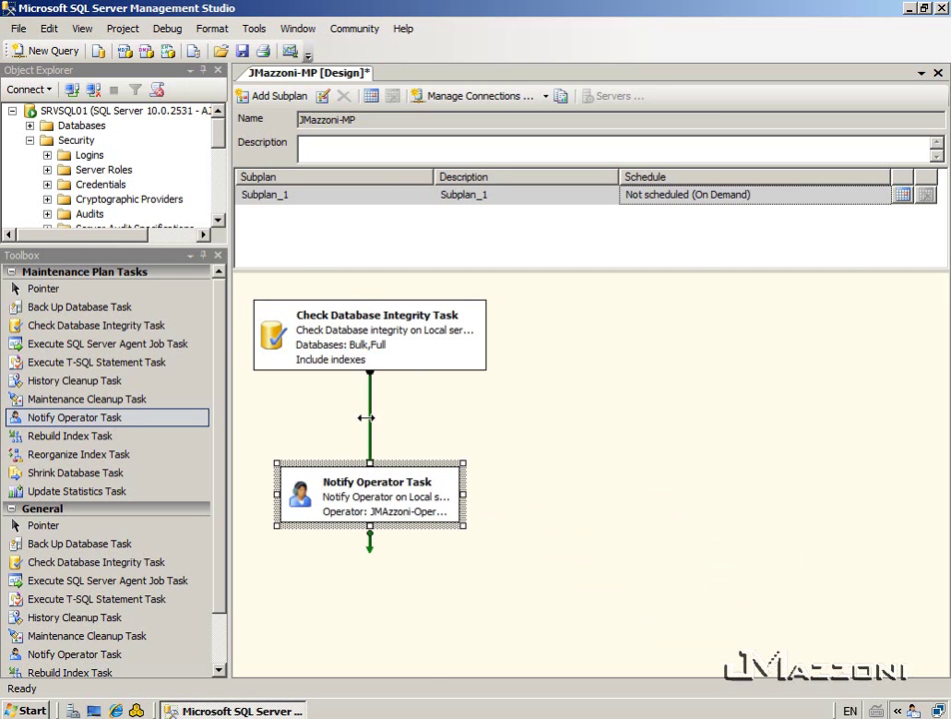
- Review the precedence constraint between the integrity check and the notification, keeping the Constraint evaluation operation with the value Success
{"action": "left_click", "coordinate": [370, 421]}
{"action": "double_click", "coordinate": [369, 421]}
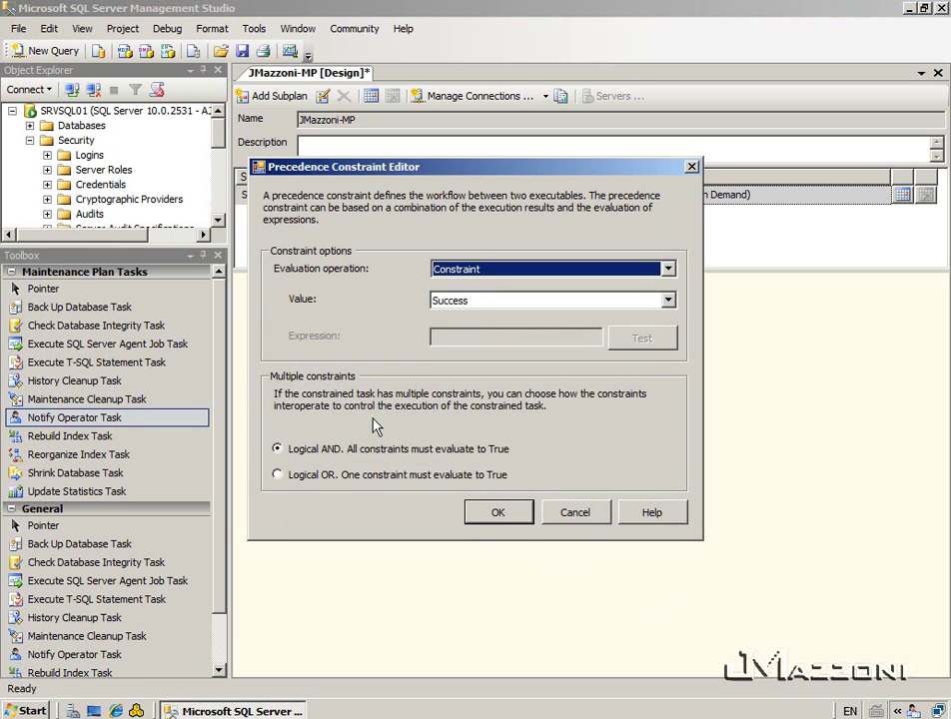
{"action": "left_click", "coordinate": [641, 302]}
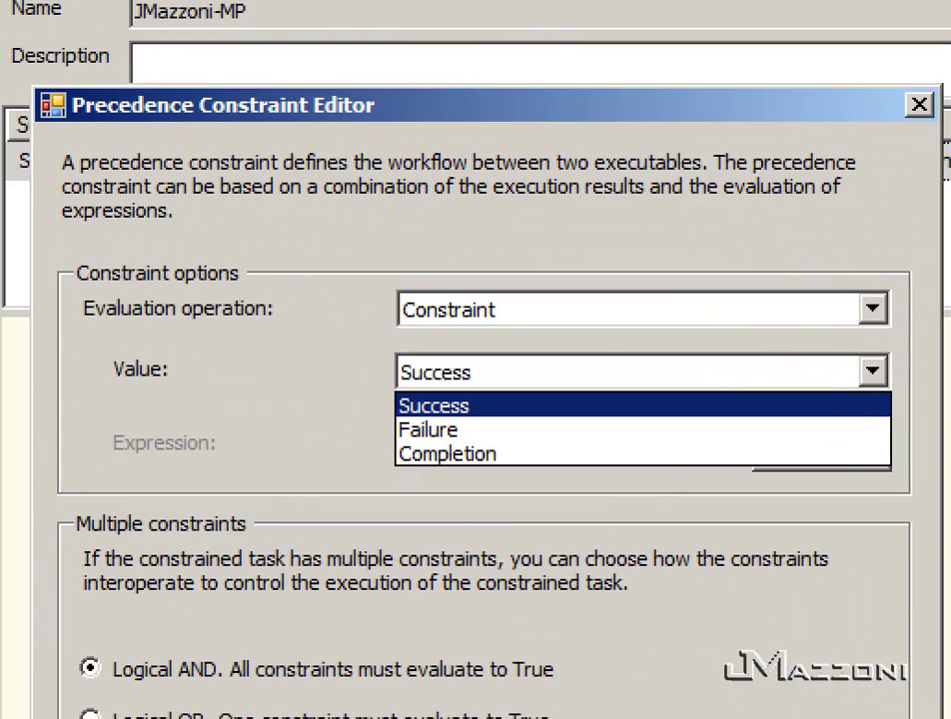
{"action": "left_click", "coordinate": [482, 380]}
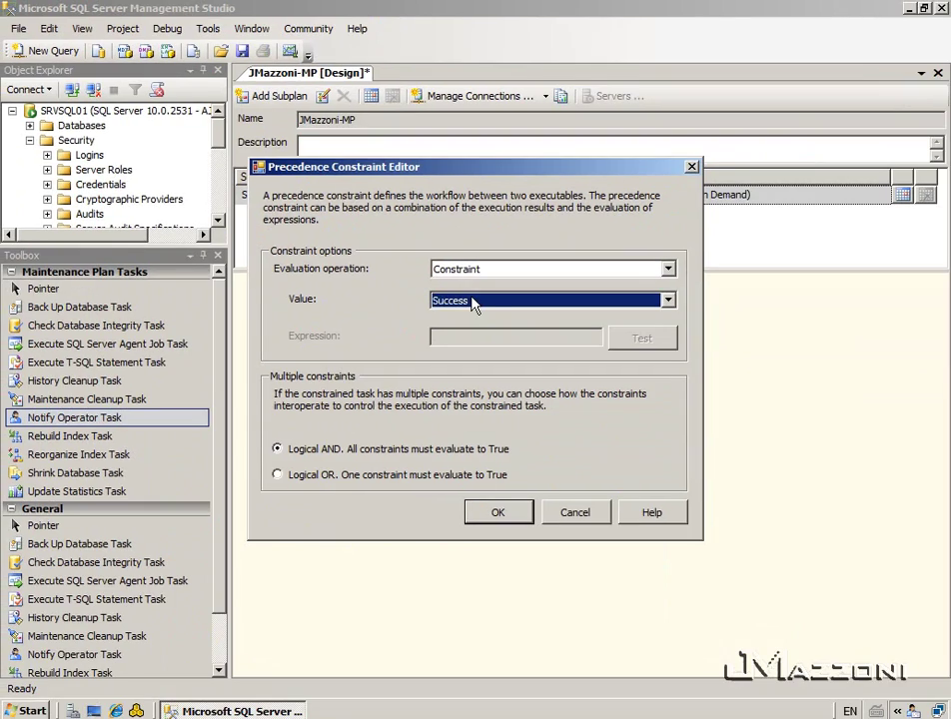
{"action": "left_click", "coordinate": [480, 270]}
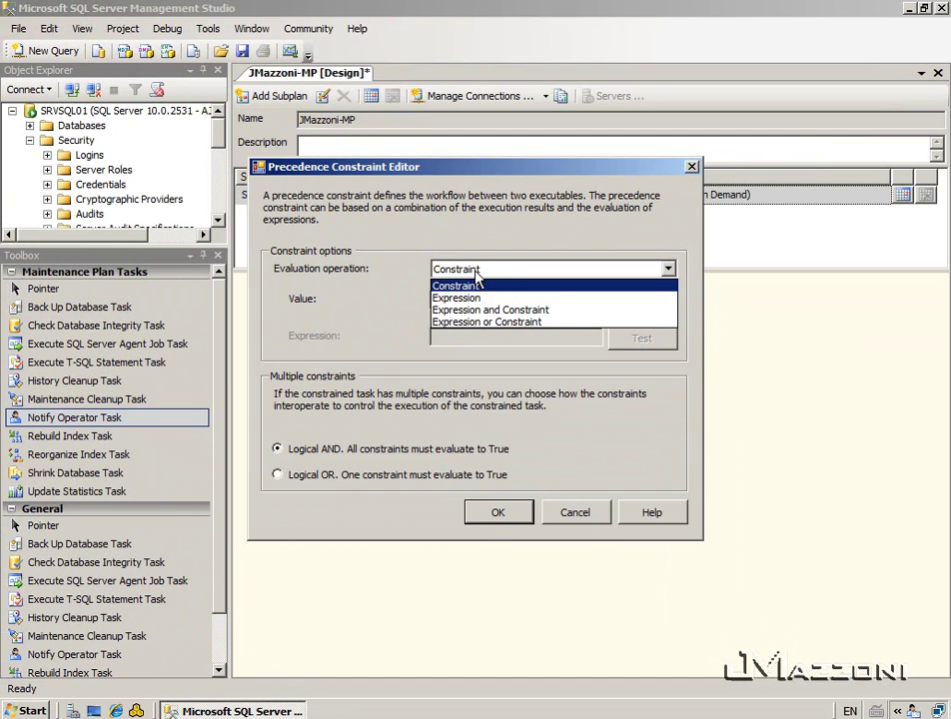
{"action": "left_click", "coordinate": [475, 273]}
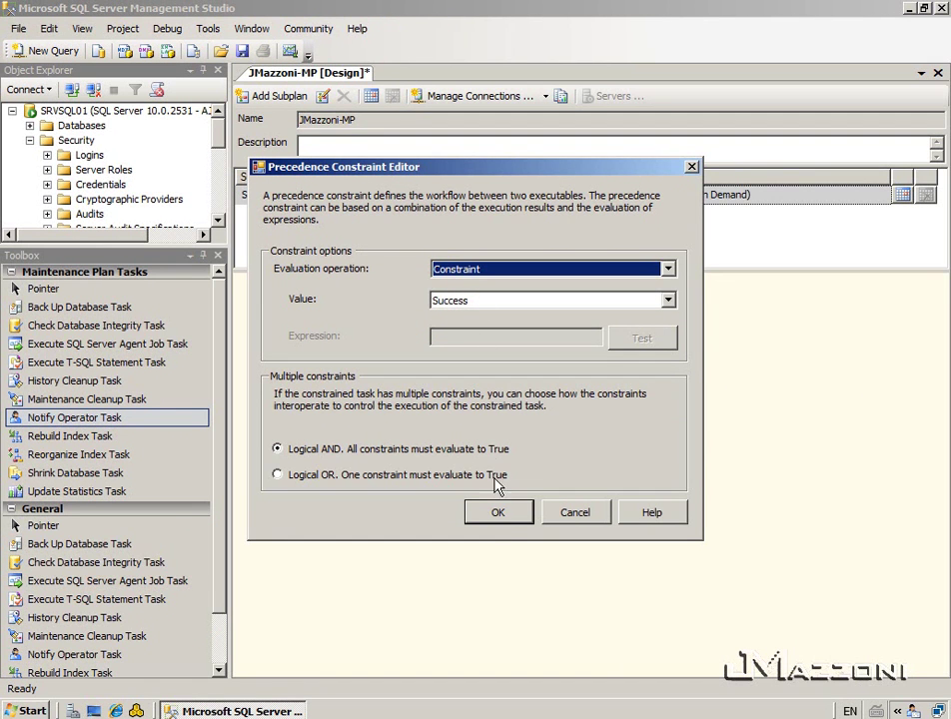
{"action": "left_click", "coordinate": [499, 514]}
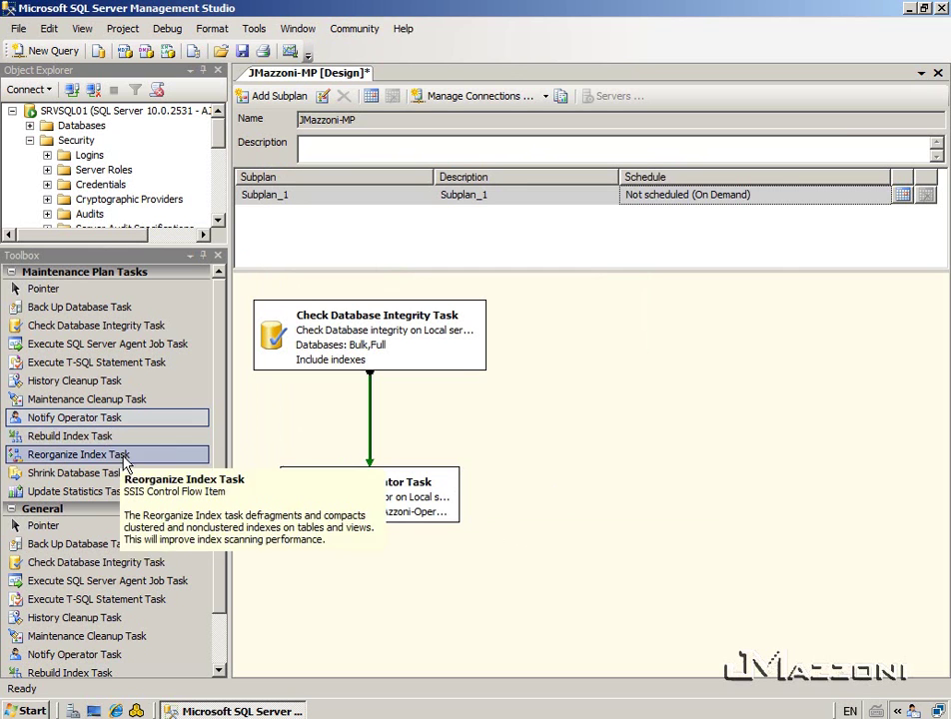
- Add a Shrink Database Task right of the Notify Operator Task and select the Bulk and Full databases for it
{"action": "left_click_drag", "start_coordinate": [125, 482], "coordinate": [677, 487]}
{"action": "double_click", "coordinate": [714, 485]}
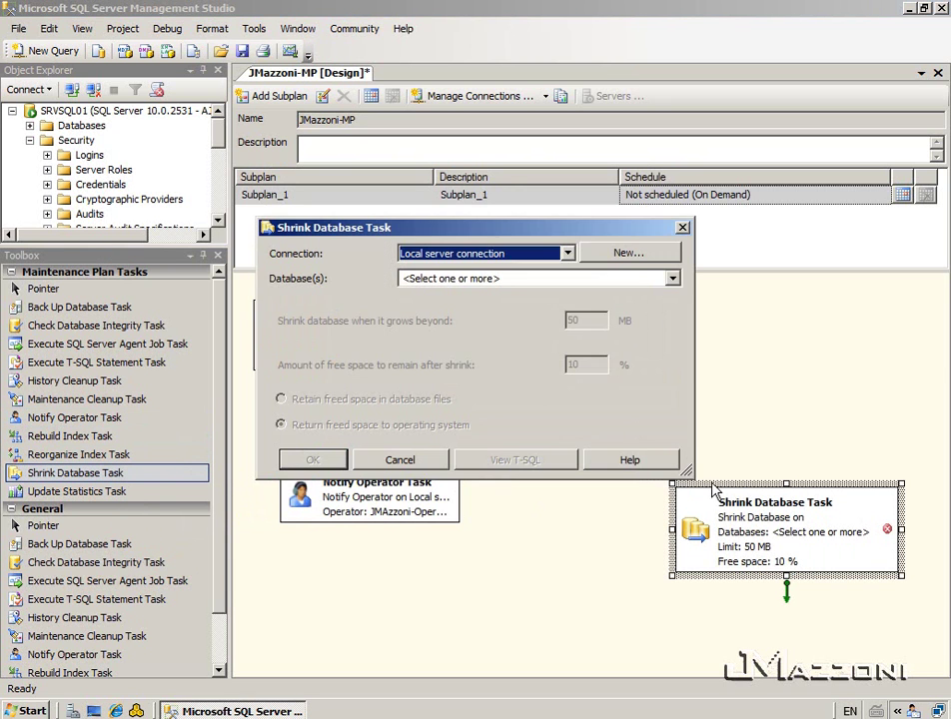
{"action": "left_click", "coordinate": [555, 282]}
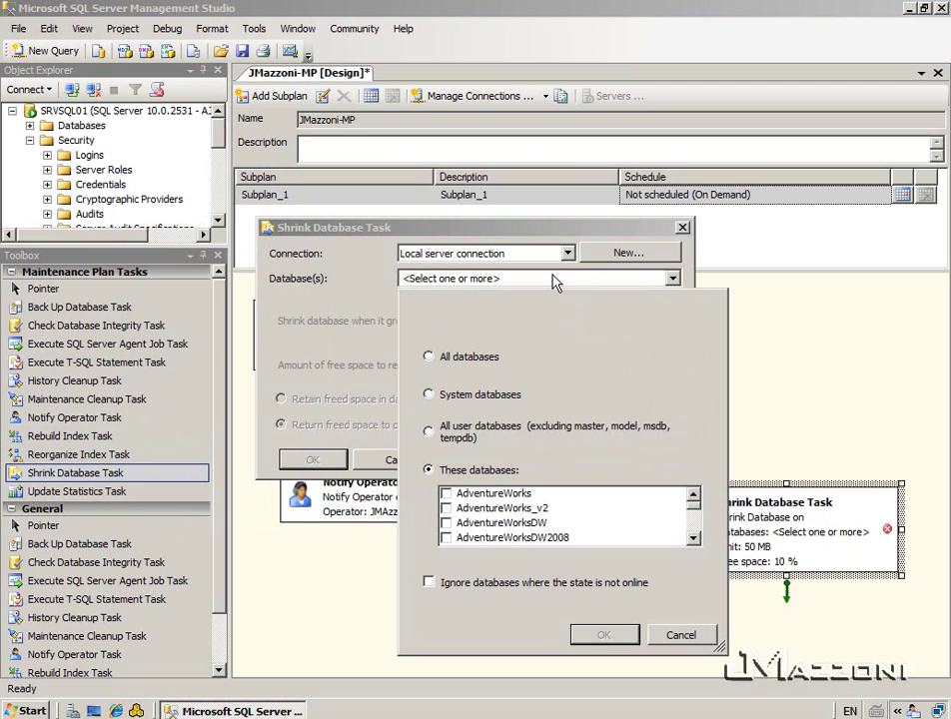
{"action": "left_click", "coordinate": [692, 538]}
{"action": "left_click", "coordinate": [692, 538]}
{"action": "left_click", "coordinate": [693, 538]}
{"action": "left_click", "coordinate": [692, 537]}
{"action": "left_click", "coordinate": [692, 538]}
{"action": "left_click", "coordinate": [457, 509]}
{"action": "left_click", "coordinate": [471, 539]}
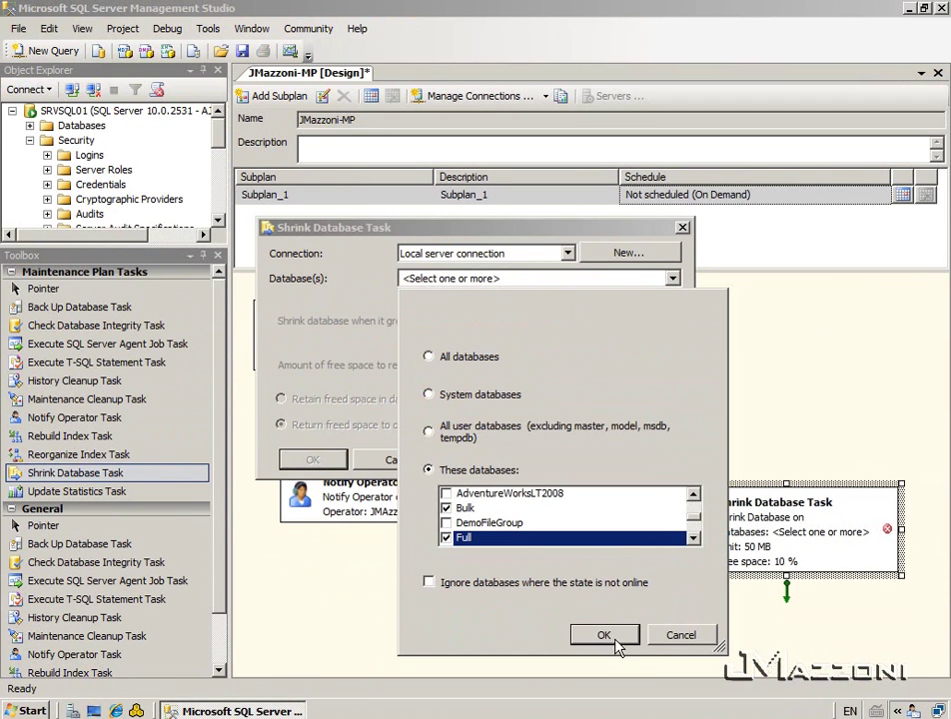
{"action": "left_click", "coordinate": [616, 641]}
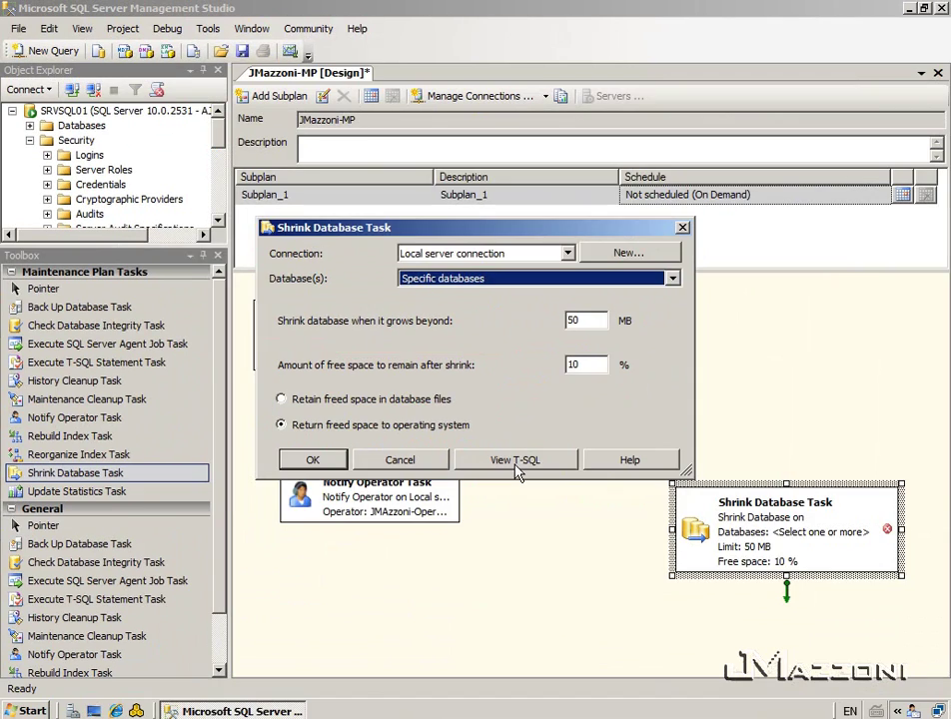
- Review the T-SQL generated for the shrink operation and accept the task's 50 MB limit and 10 % free space settings
{"action": "left_click", "coordinate": [515, 464]}
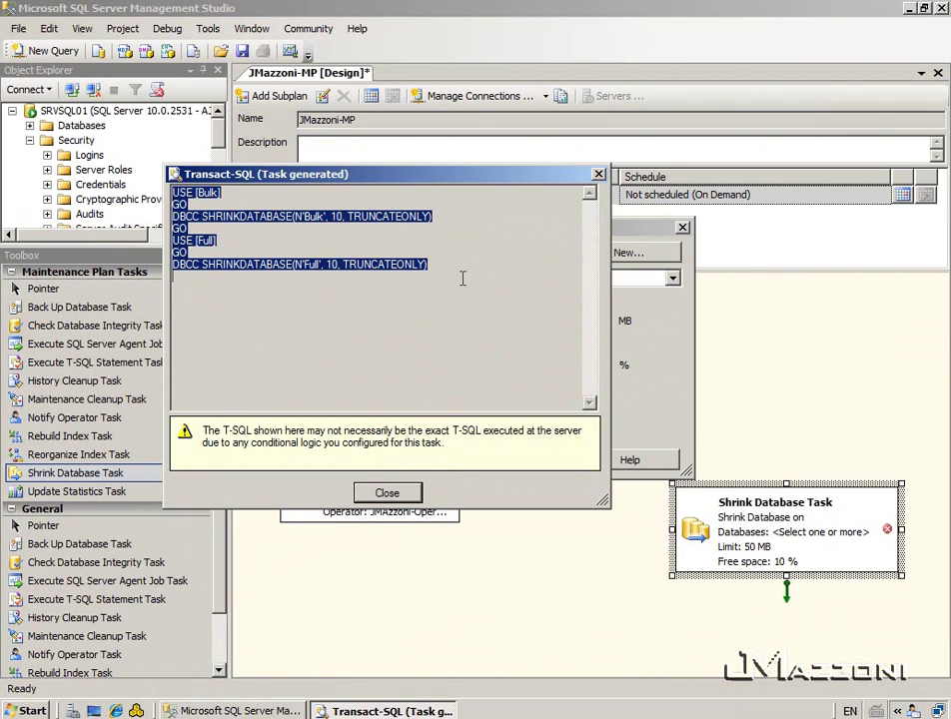
{"action": "left_click", "coordinate": [386, 492]}
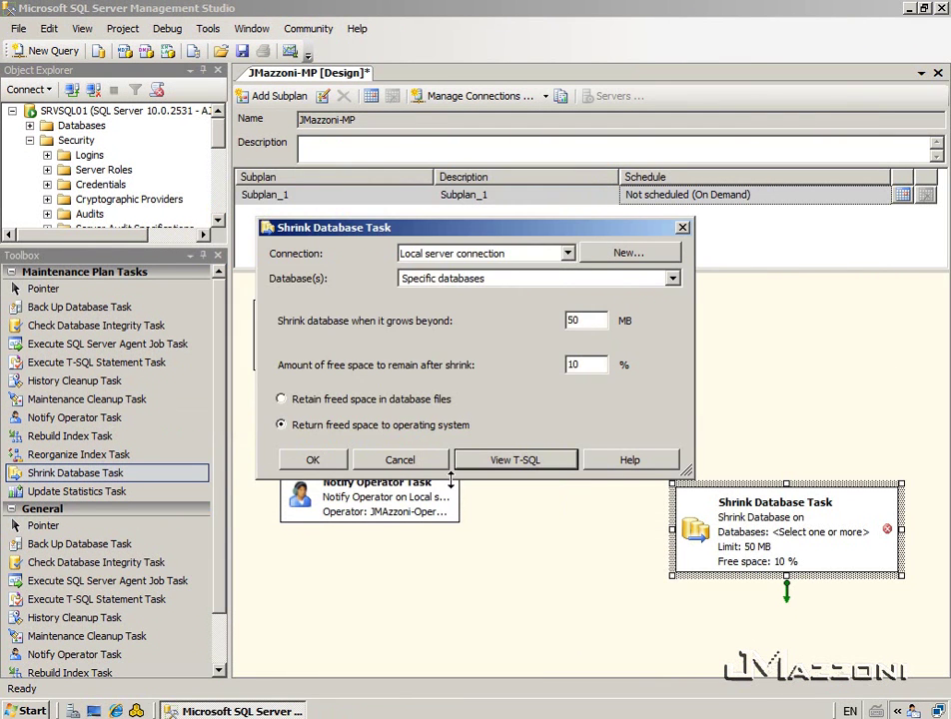
{"action": "left_click", "coordinate": [313, 459]}
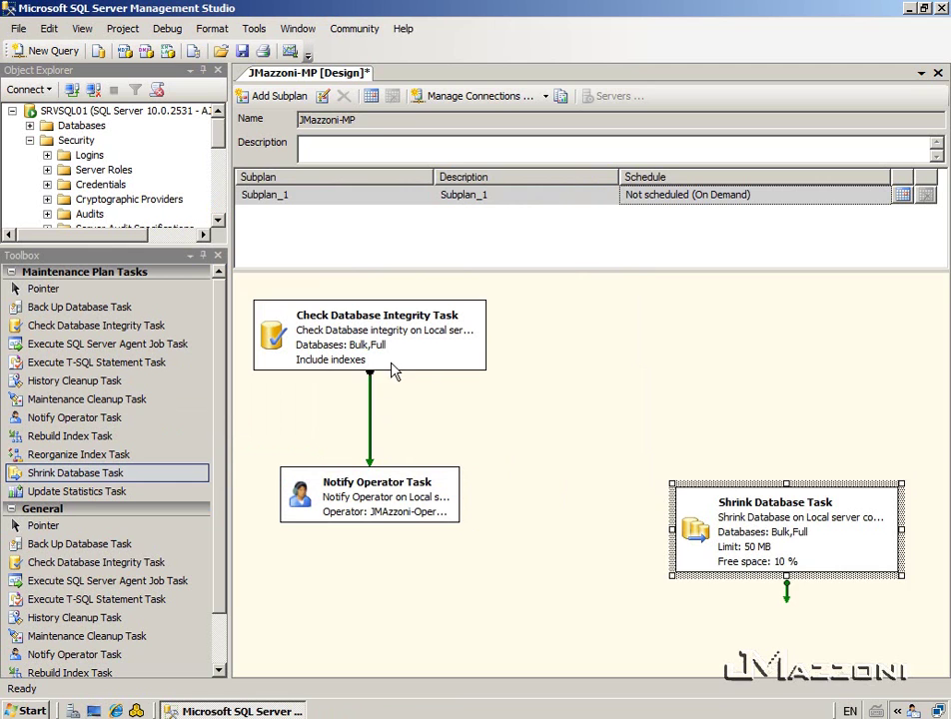
- Connect the Notify Operator Task's output to the Shrink Database Task
{"action": "left_click", "coordinate": [440, 362]}
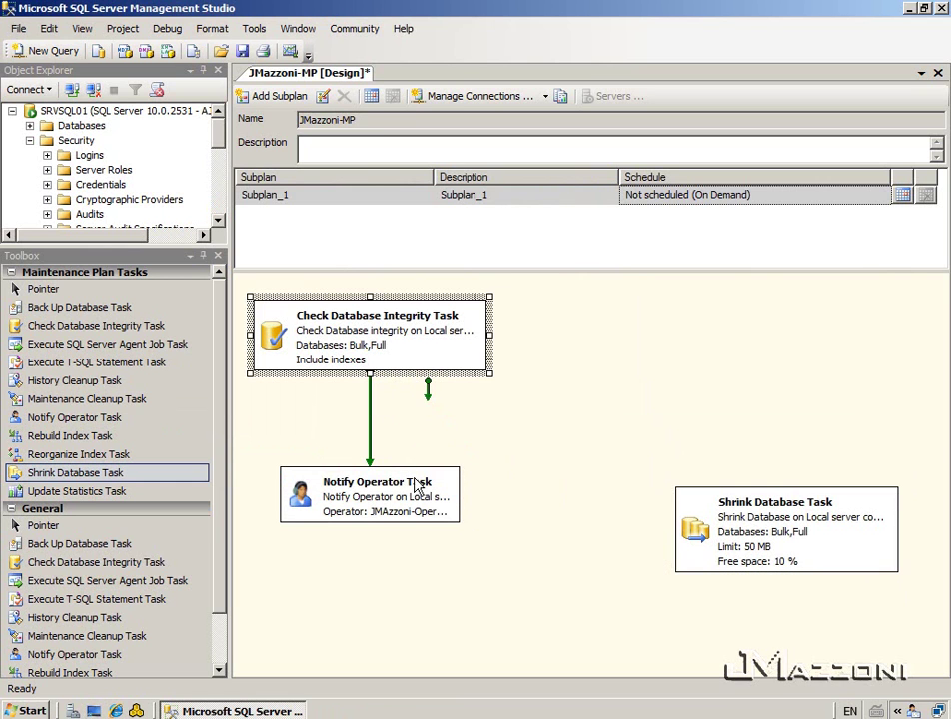
{"action": "left_click", "coordinate": [414, 515]}
{"action": "left_click_drag", "start_coordinate": [370, 550], "coordinate": [756, 495]}
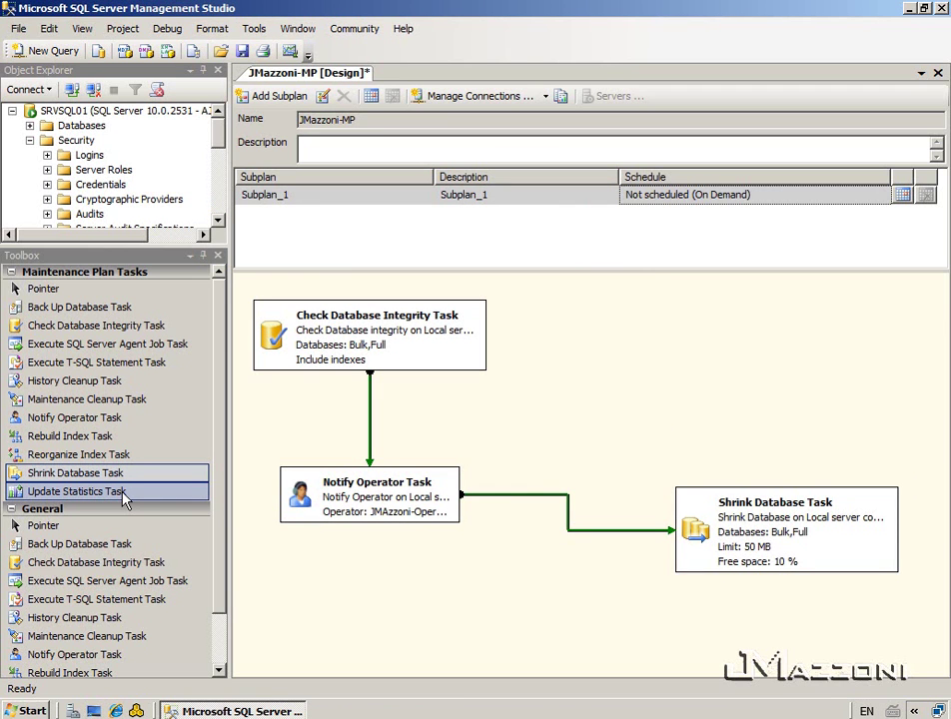
- Add an Execute T-SQL Statement Task above the Shrink Database Task and check its settings without changing them
{"action": "left_click", "coordinate": [84, 370]}
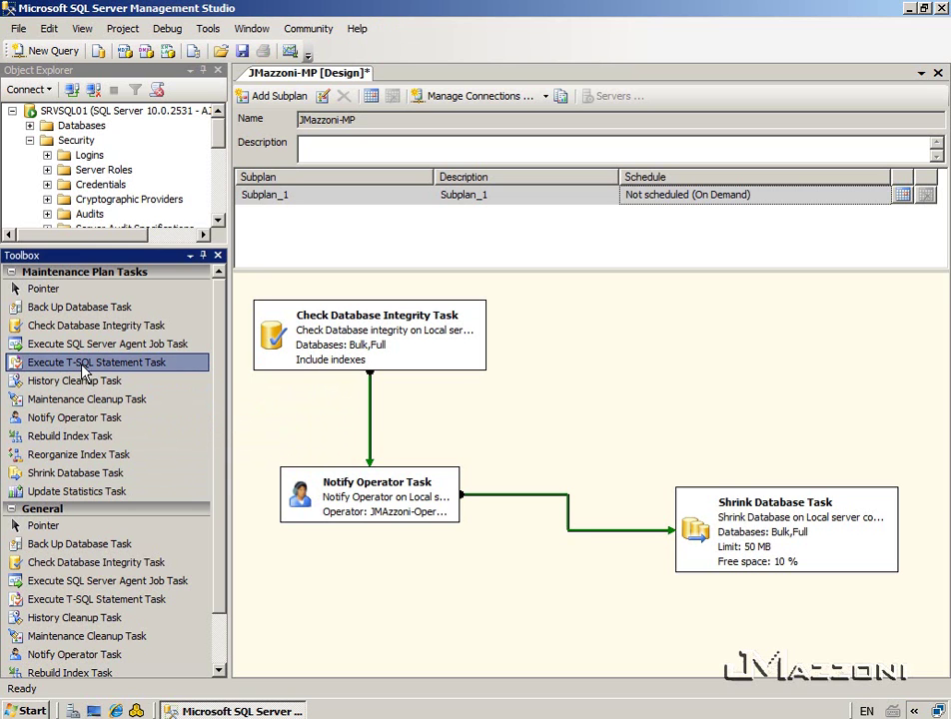
{"action": "left_click_drag", "start_coordinate": [85, 371], "coordinate": [709, 331]}
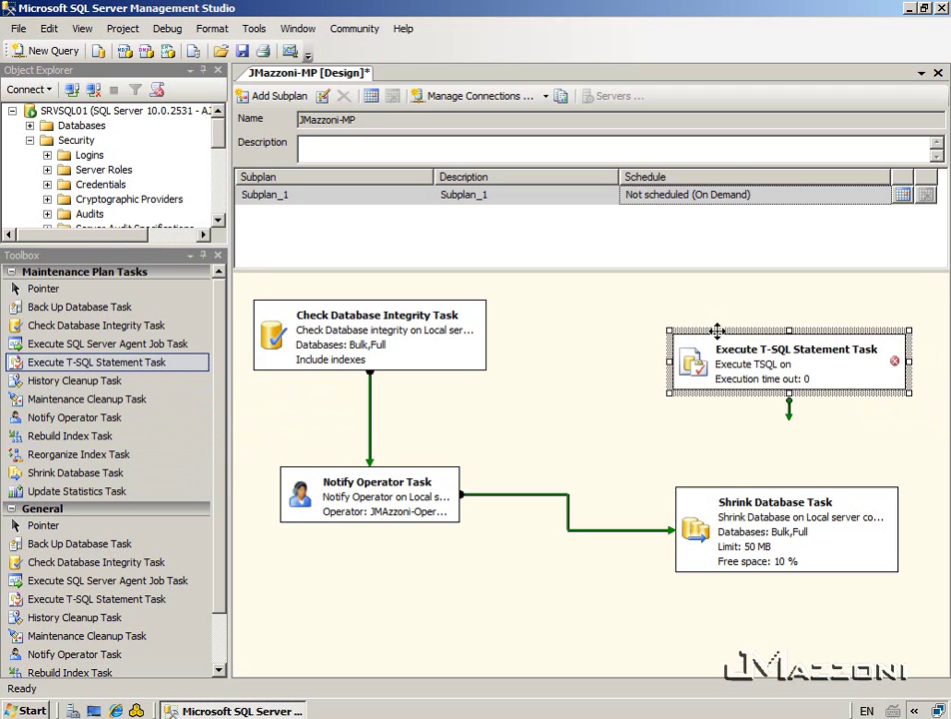
{"action": "double_click", "coordinate": [719, 339]}
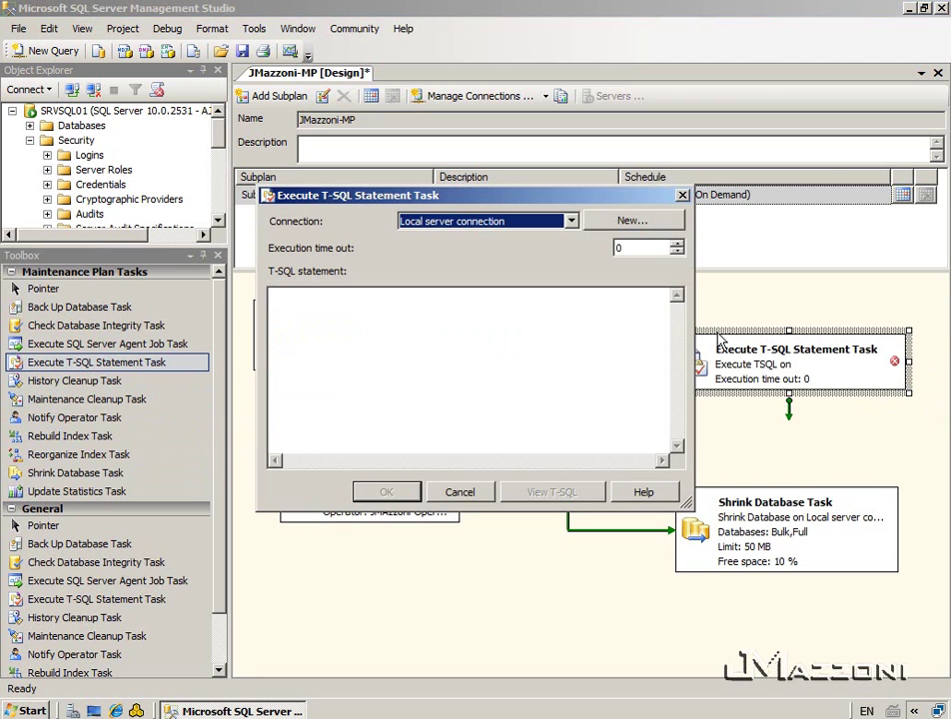
{"action": "left_click", "coordinate": [408, 345]}
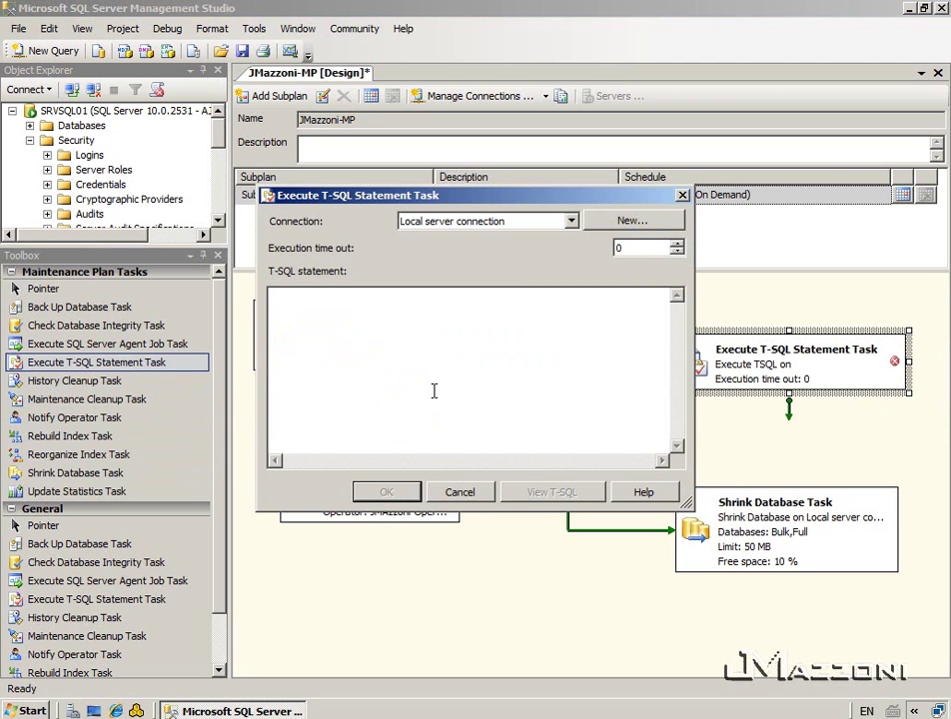
{"action": "left_click", "coordinate": [459, 491]}
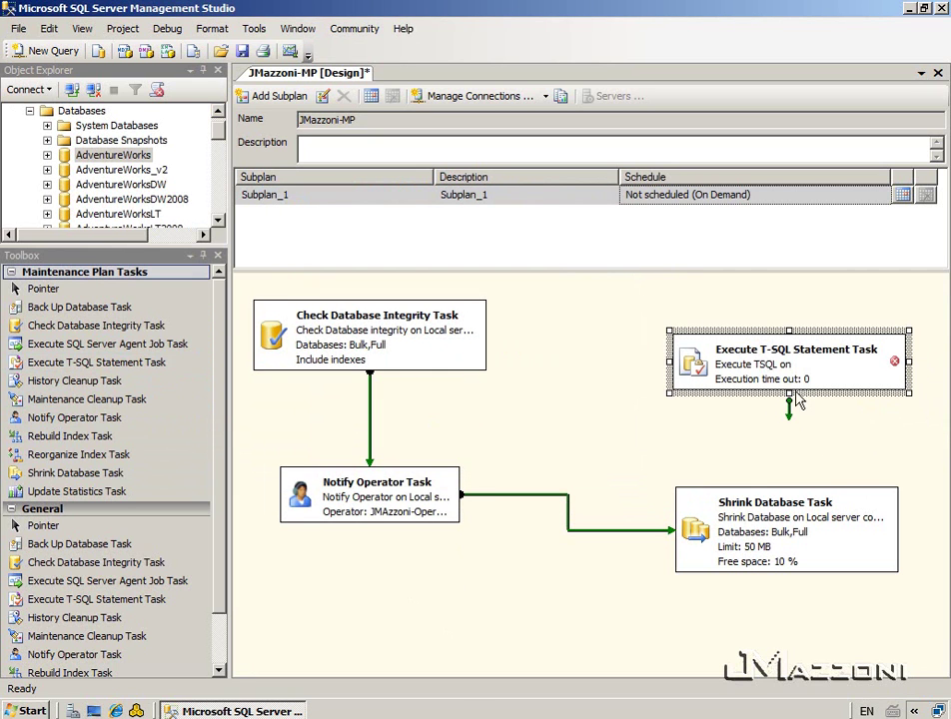
- Paste the AdventureWorks database creation script as the Execute T-SQL Statement Task's statement and accept it
{"action": "double_click", "coordinate": [794, 384]}
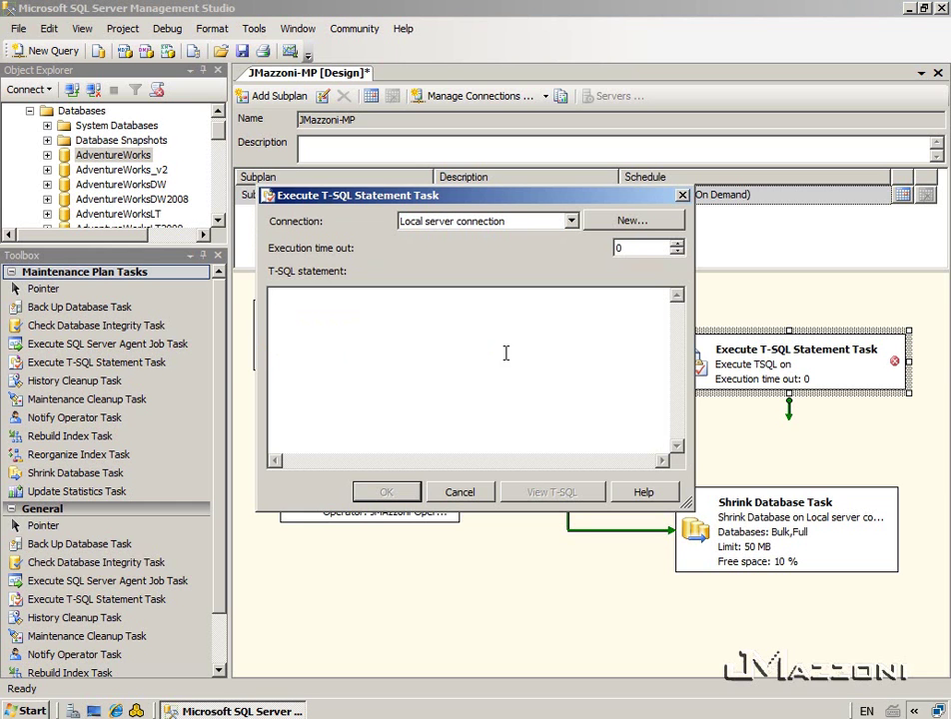
{"action": "key", "text": "ctrl+v"}
{"action": "left_click_drag", "start_coordinate": [682, 435], "coordinate": [680, 312]}
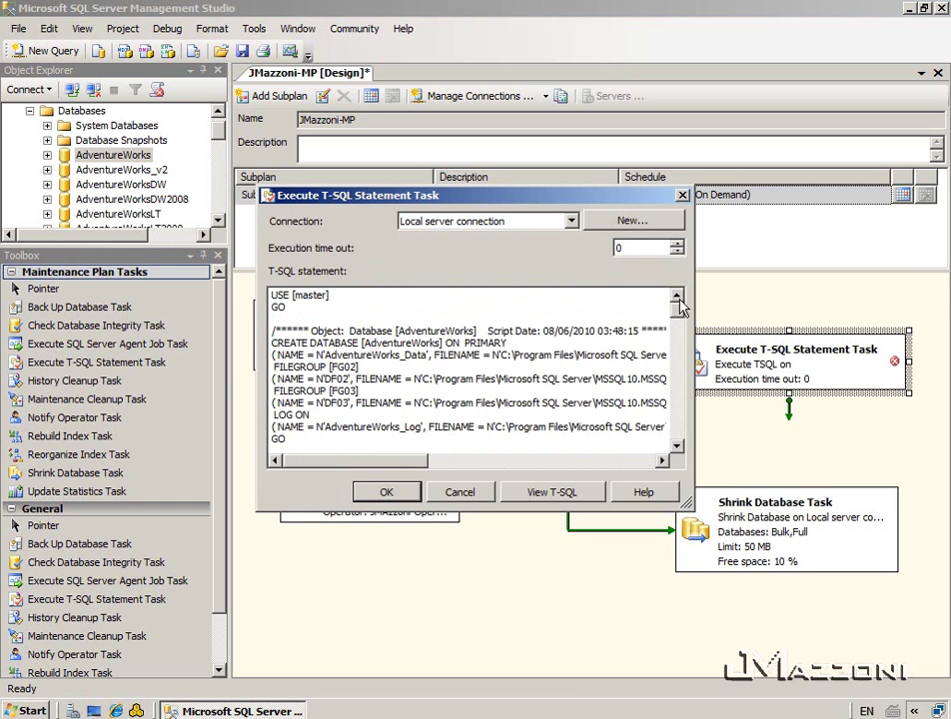
{"action": "left_click", "coordinate": [384, 492]}
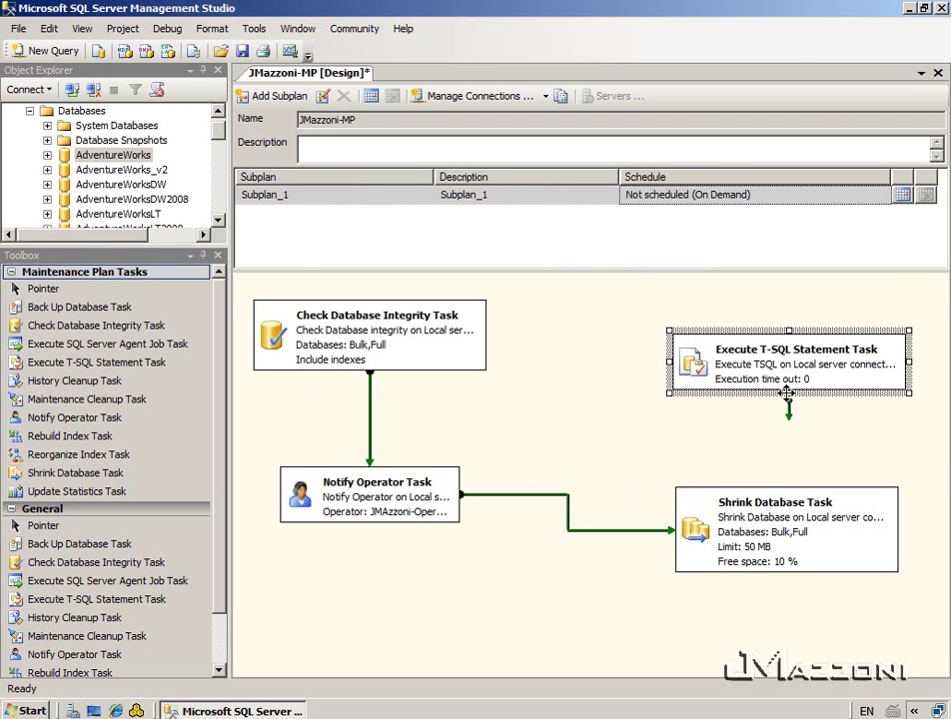
- Move the Execute T-SQL Statement Task slightly lower and connect the Check Database Integrity Task's second output to it
{"action": "left_click_drag", "start_coordinate": [658, 516], "coordinate": [764, 448]}
{"action": "left_click", "coordinate": [430, 373]}
{"action": "left_click_drag", "start_coordinate": [431, 373], "coordinate": [665, 428]}
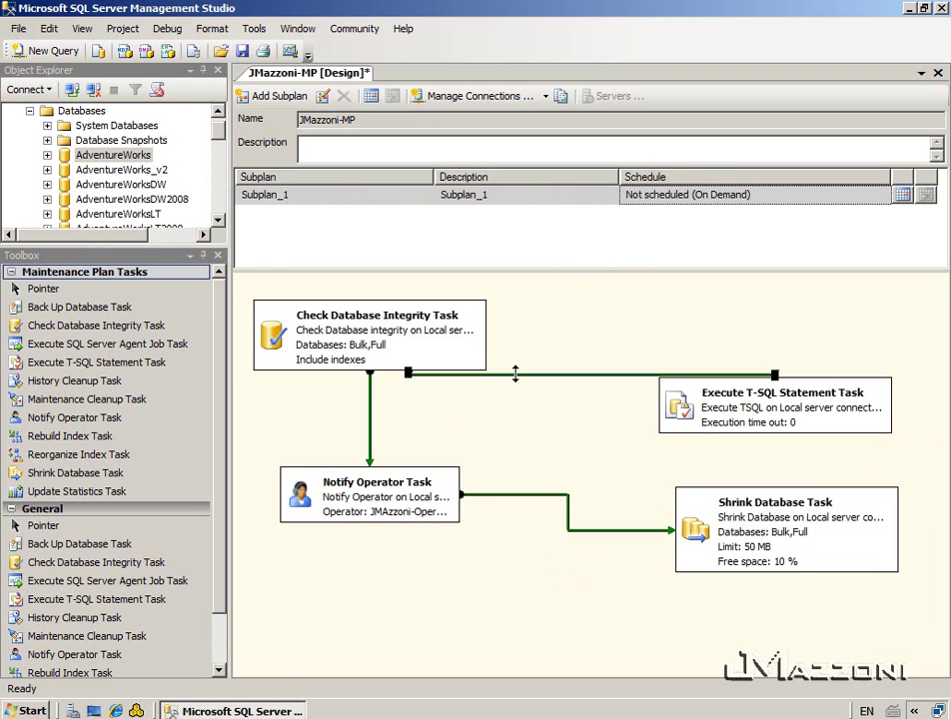
- Set the precedence constraint from the integrity check to the Execute T-SQL Statement Task to Failure
{"action": "double_click", "coordinate": [516, 372]}
{"action": "left_click", "coordinate": [532, 303]}
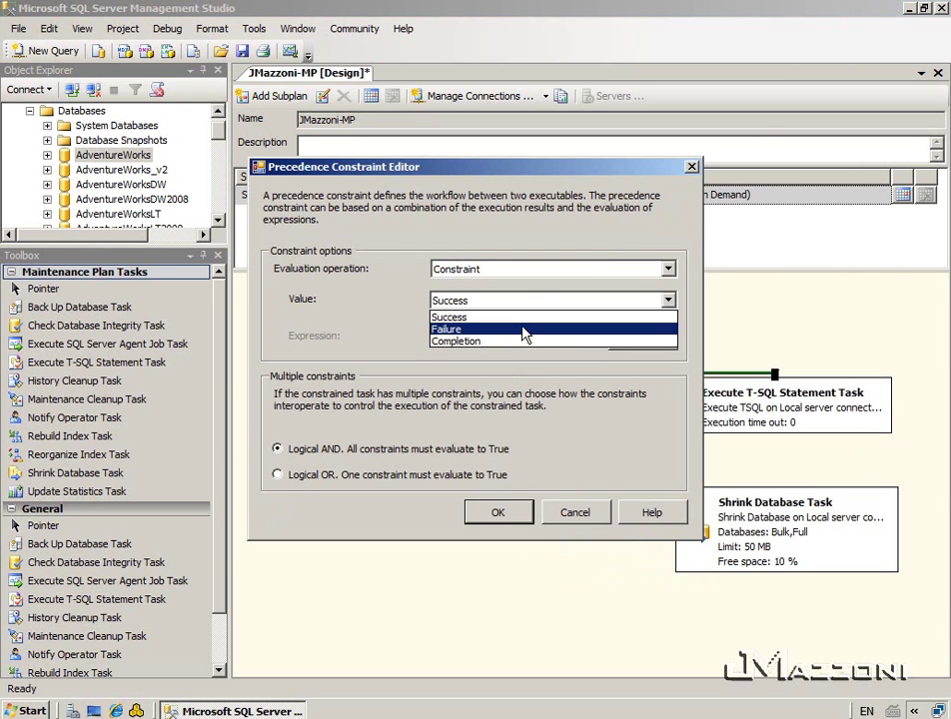
{"action": "left_click", "coordinate": [525, 329]}
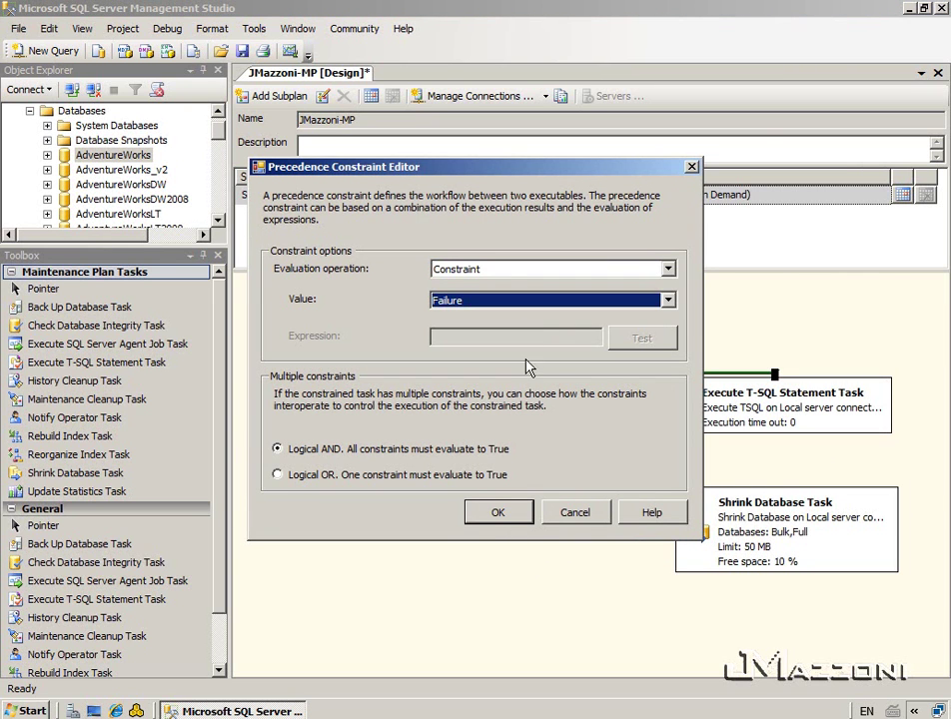
{"action": "left_click", "coordinate": [497, 513]}
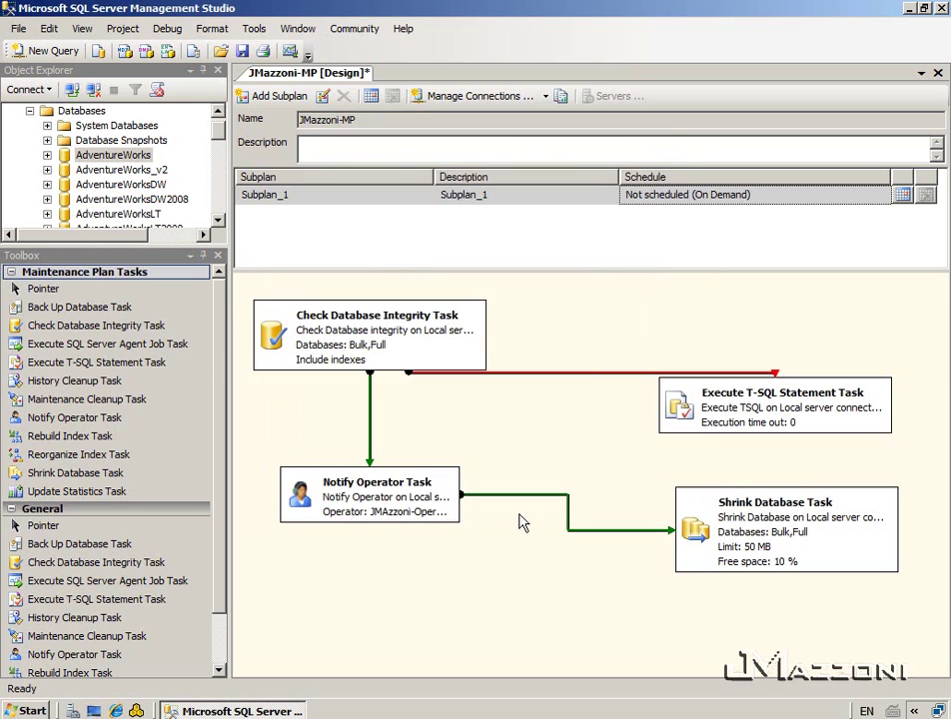
- Place the Execute T-SQL Statement Task beside the notification, move the Shrink Database Task below both, and connect the T-SQL task's output to it
{"action": "left_click", "coordinate": [697, 431]}
{"action": "left_click_drag", "start_coordinate": [696, 436], "coordinate": [551, 515]}
{"action": "left_click_drag", "start_coordinate": [700, 572], "coordinate": [700, 584]}
{"action": "left_click_drag", "start_coordinate": [585, 623], "coordinate": [477, 604]}
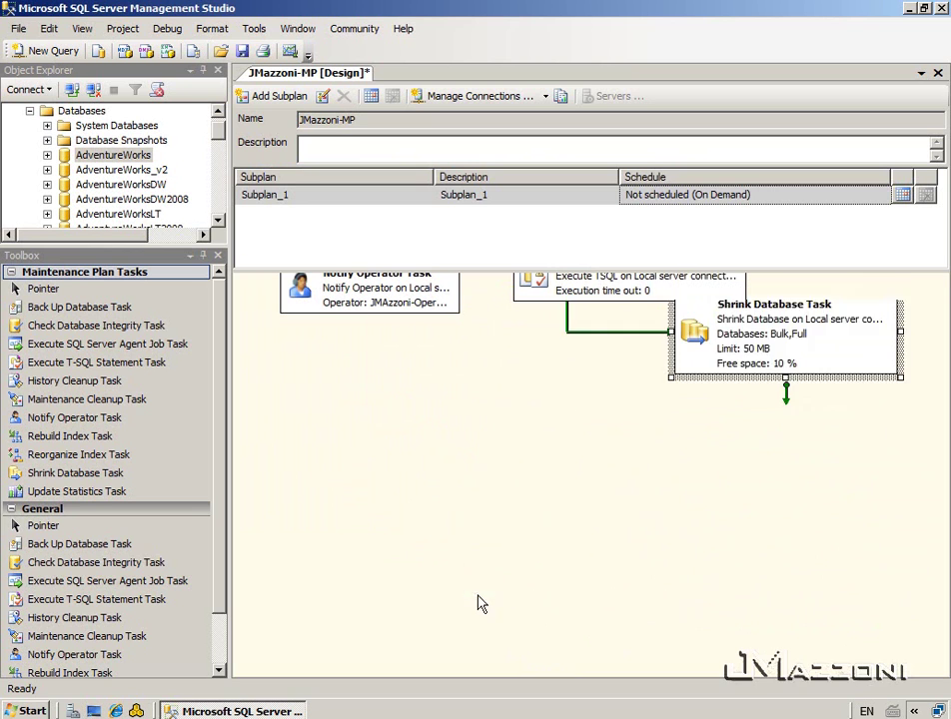
{"action": "left_click", "coordinate": [651, 308]}
{"action": "scroll", "coordinate": [631, 335], "scroll_direction": "up", "scroll_amount": 1}
{"action": "left_click_drag", "start_coordinate": [630, 362], "coordinate": [640, 573]}
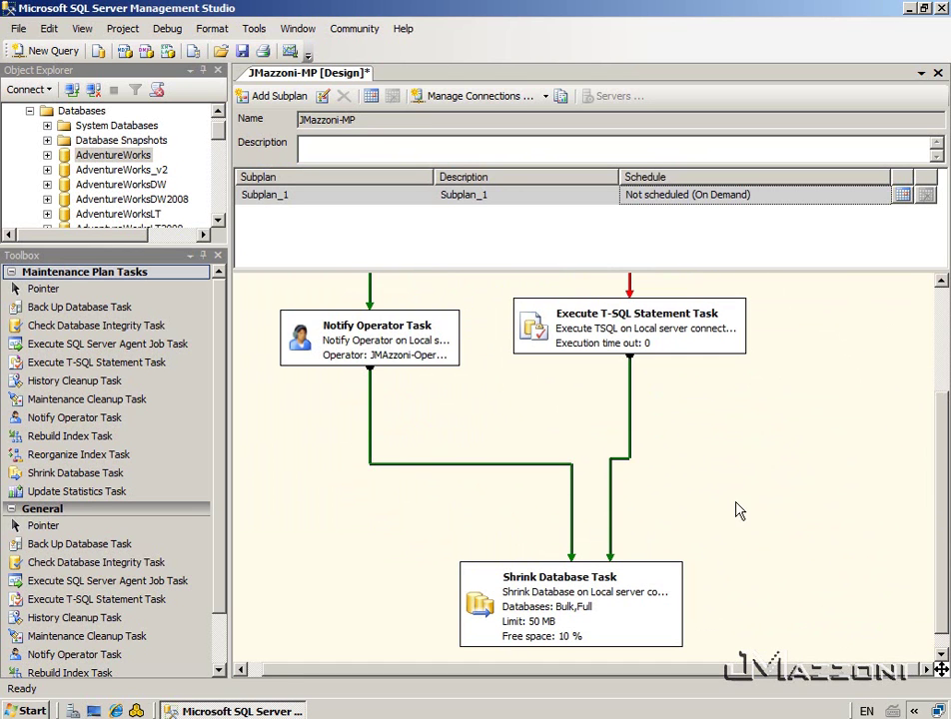
- Add a Reorganize Index Task to the design surface beside the Shrink Database Task
{"action": "scroll", "coordinate": [942, 471], "scroll_direction": "up", "scroll_amount": 2}
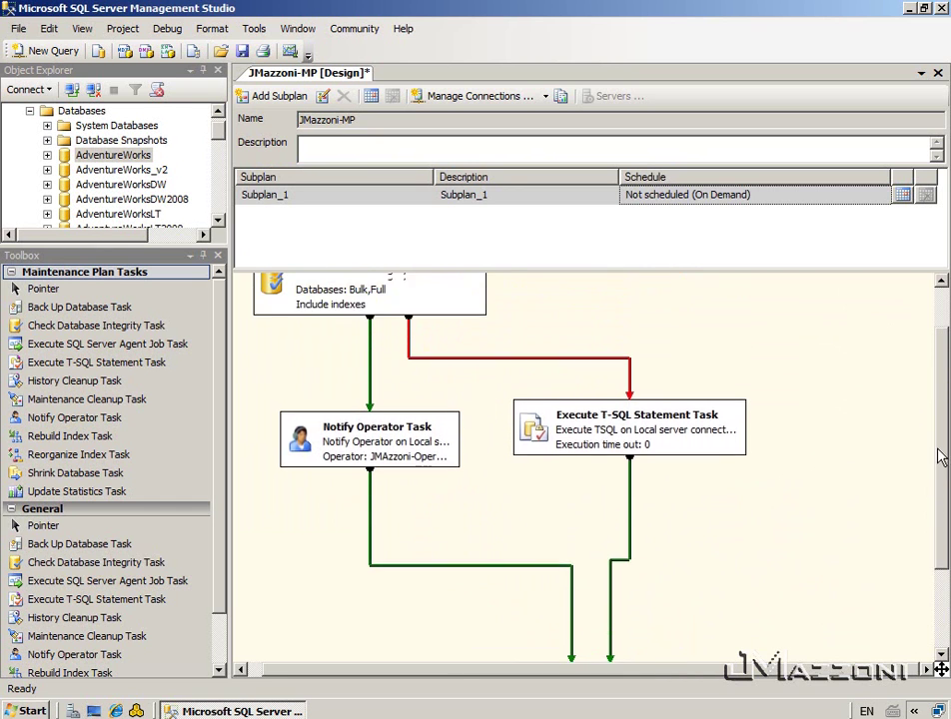
{"action": "scroll", "coordinate": [942, 472], "scroll_direction": "up", "scroll_amount": 2}
{"action": "scroll", "coordinate": [927, 395], "scroll_direction": "down", "scroll_amount": 5}
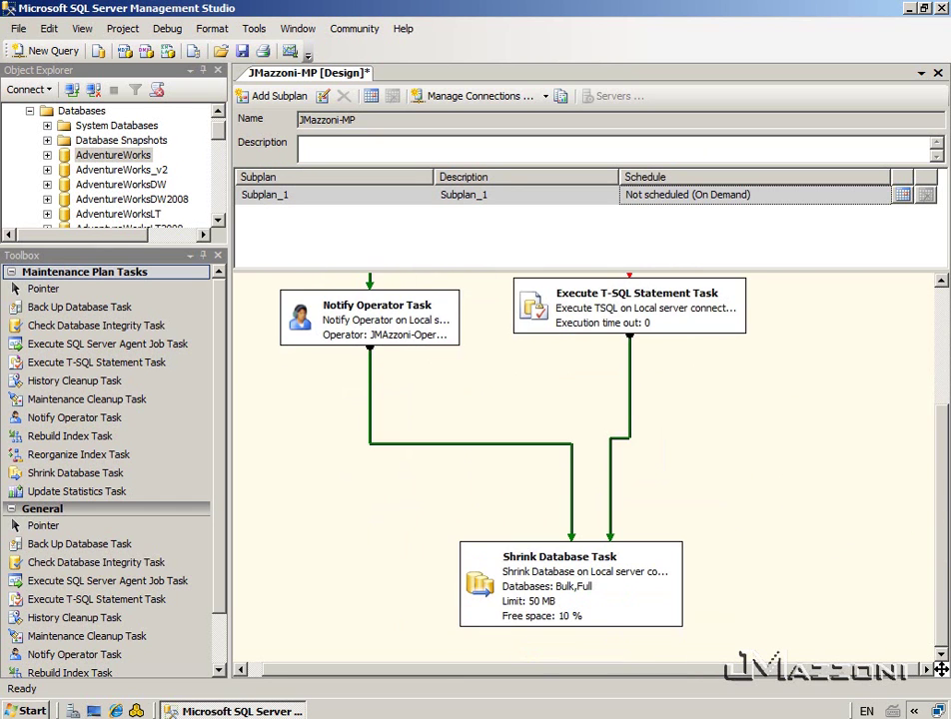
{"action": "left_click", "coordinate": [572, 551]}
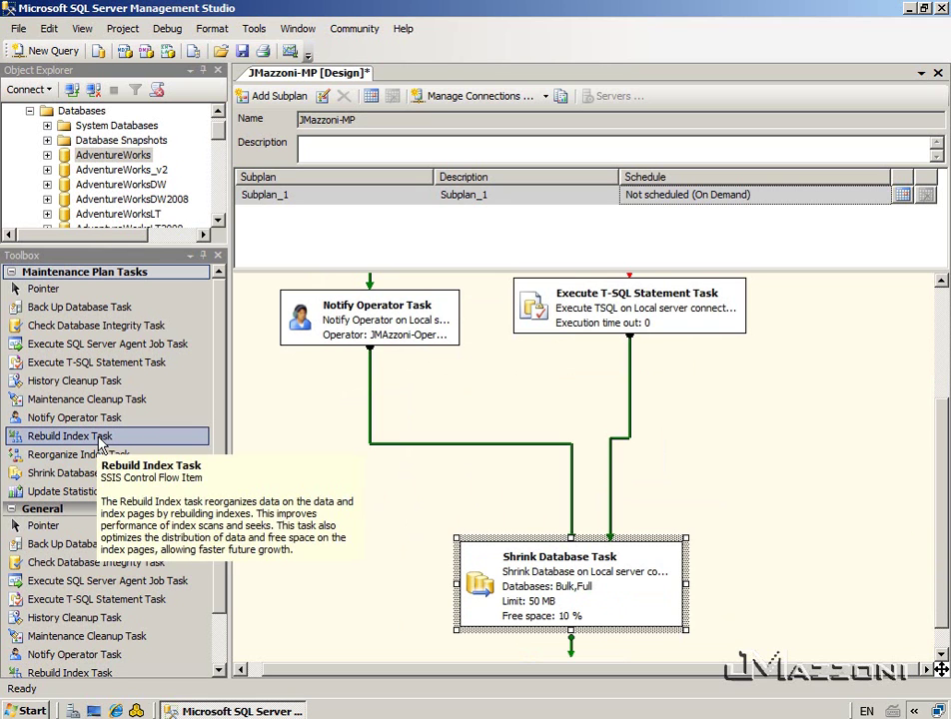
{"action": "left_click", "coordinate": [100, 462]}
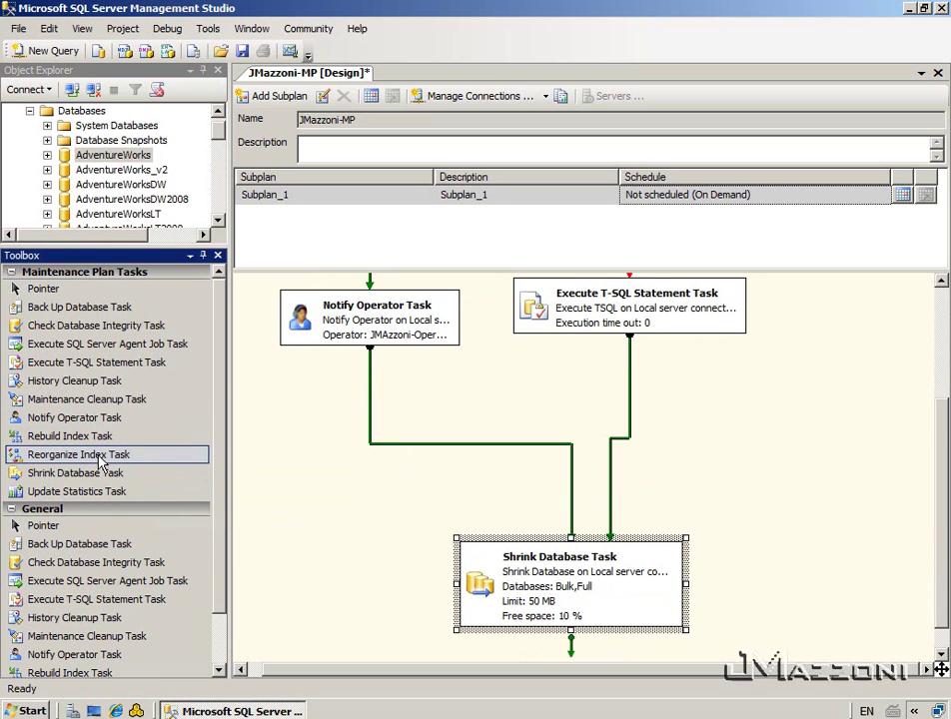
{"action": "left_click_drag", "start_coordinate": [100, 461], "coordinate": [830, 418]}
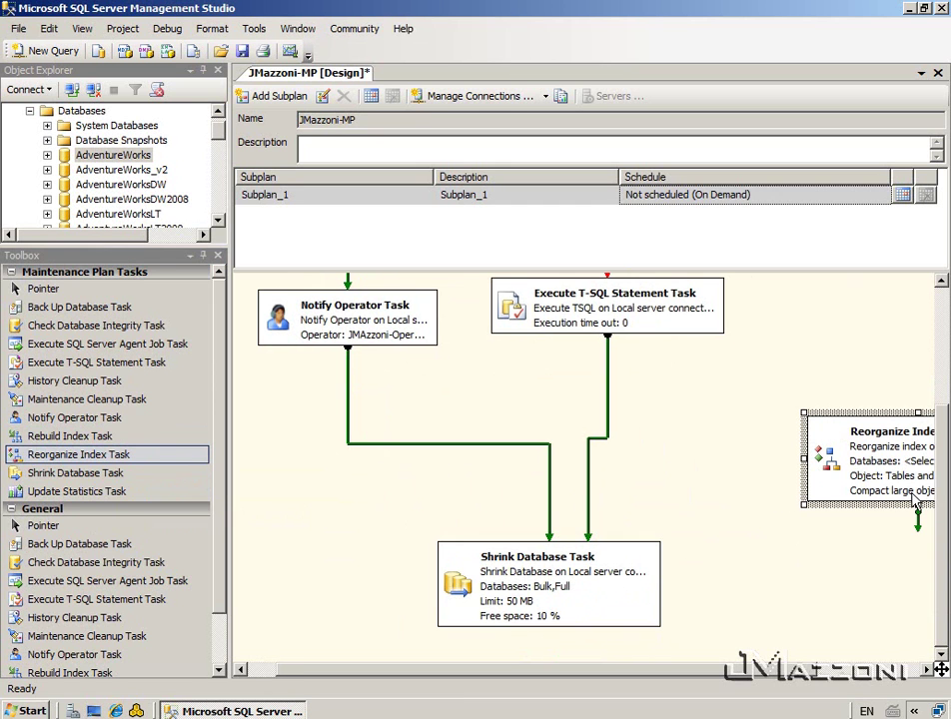
- Set the Reorganize Index Task to run on all databases and accept its settings
{"action": "double_click", "coordinate": [859, 499]}
{"action": "left_click", "coordinate": [486, 306]}
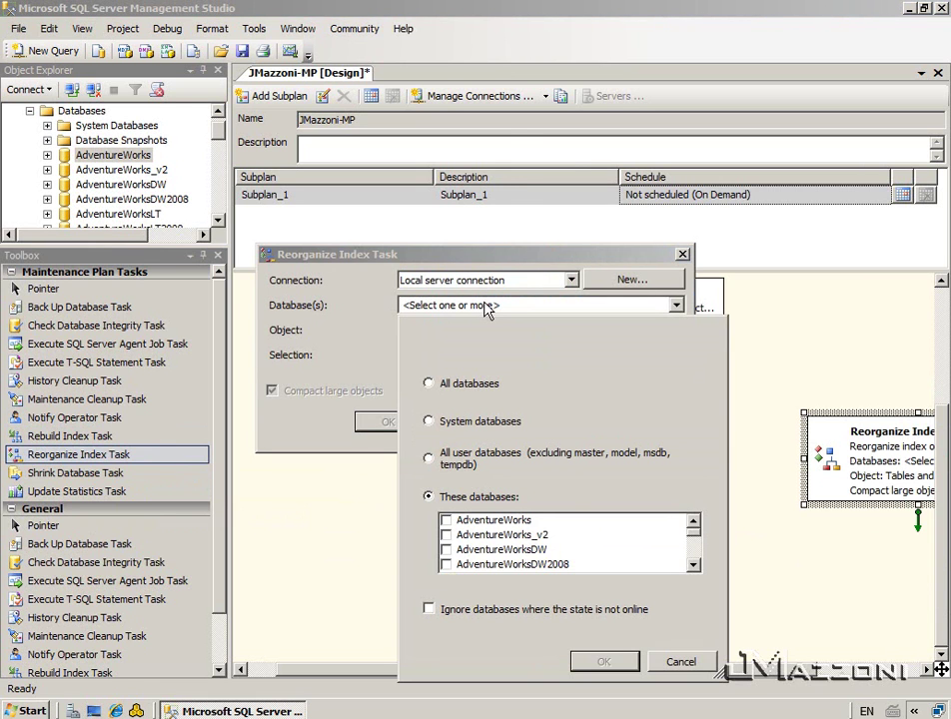
{"action": "left_click", "coordinate": [461, 385]}
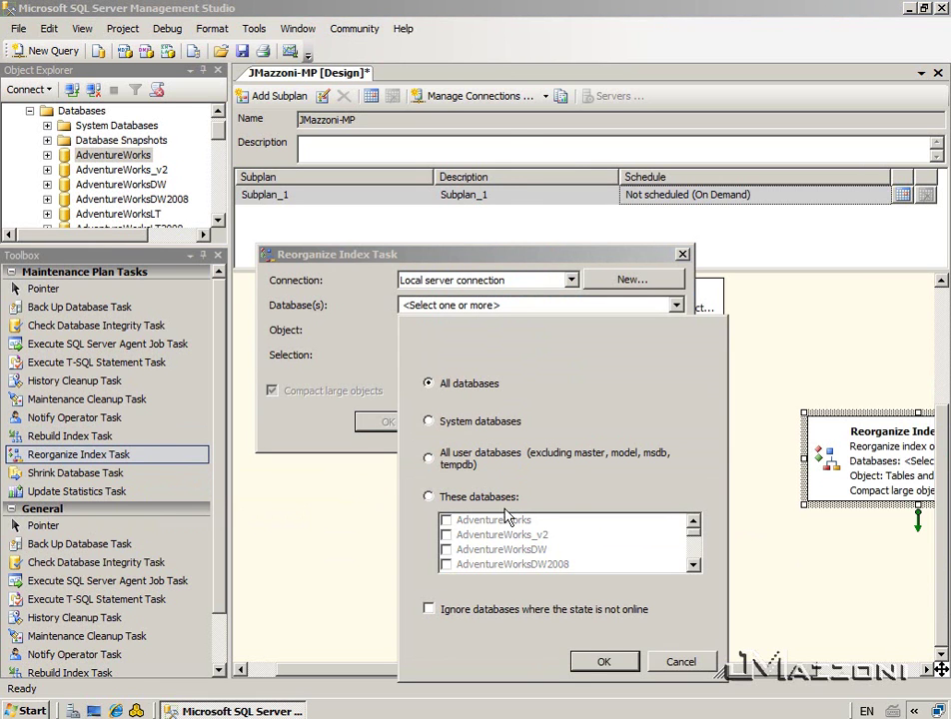
{"action": "left_click", "coordinate": [603, 661]}
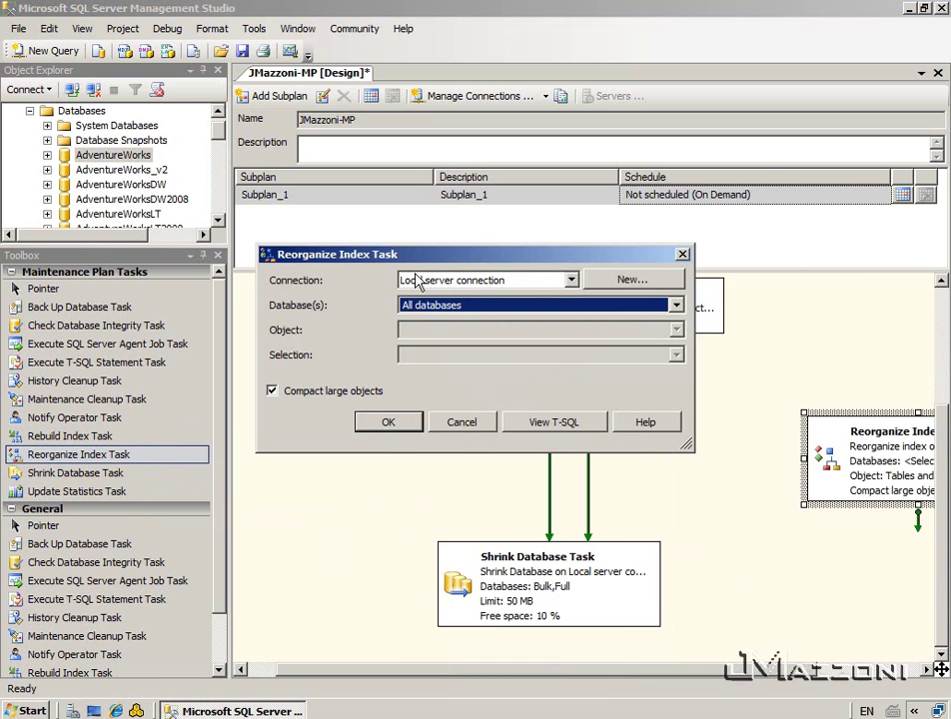
{"action": "left_click", "coordinate": [403, 426]}
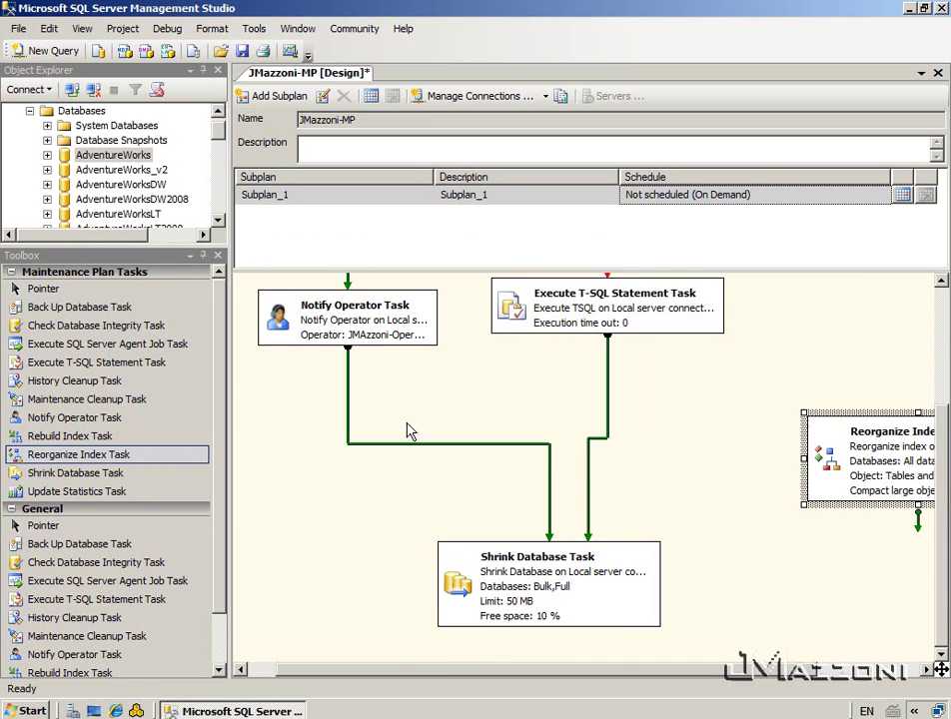
- Connect the Shrink Database Task's output to the Reorganize Index Task
{"action": "left_click", "coordinate": [628, 598]}
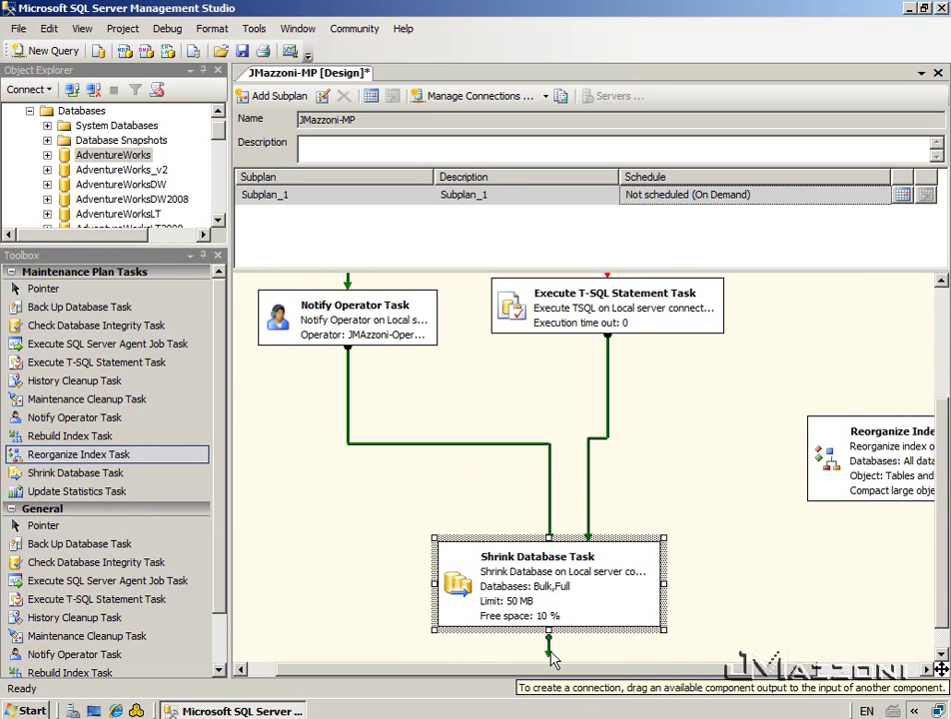
{"action": "left_click_drag", "start_coordinate": [547, 657], "coordinate": [832, 343]}
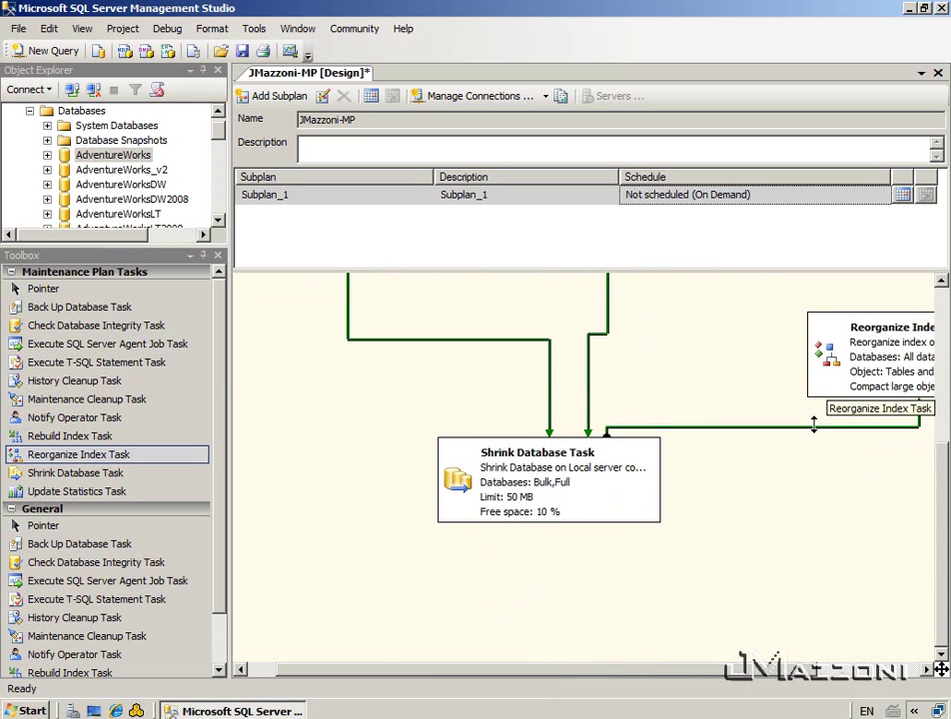
{"action": "scroll", "coordinate": [919, 563], "scroll_direction": "up", "scroll_amount": 2}
{"action": "left_click_drag", "start_coordinate": [944, 521], "coordinate": [948, 490]}
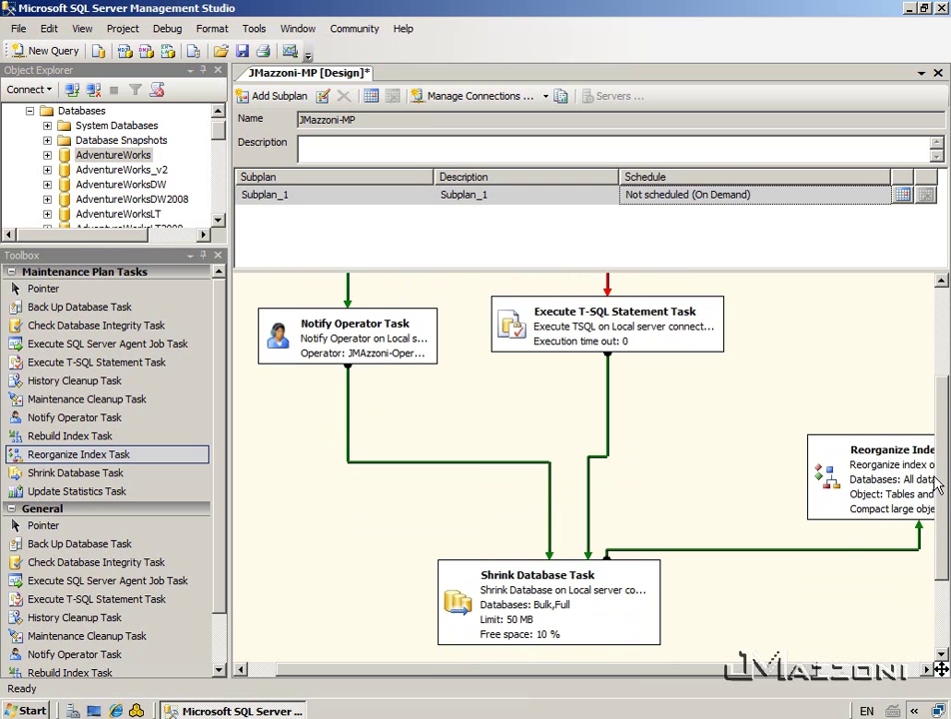
- Give Subplan_1 a recurring weekly schedule, adding Tuesday and Wednesday to the selected Sunday
{"action": "left_click", "coordinate": [902, 196]}
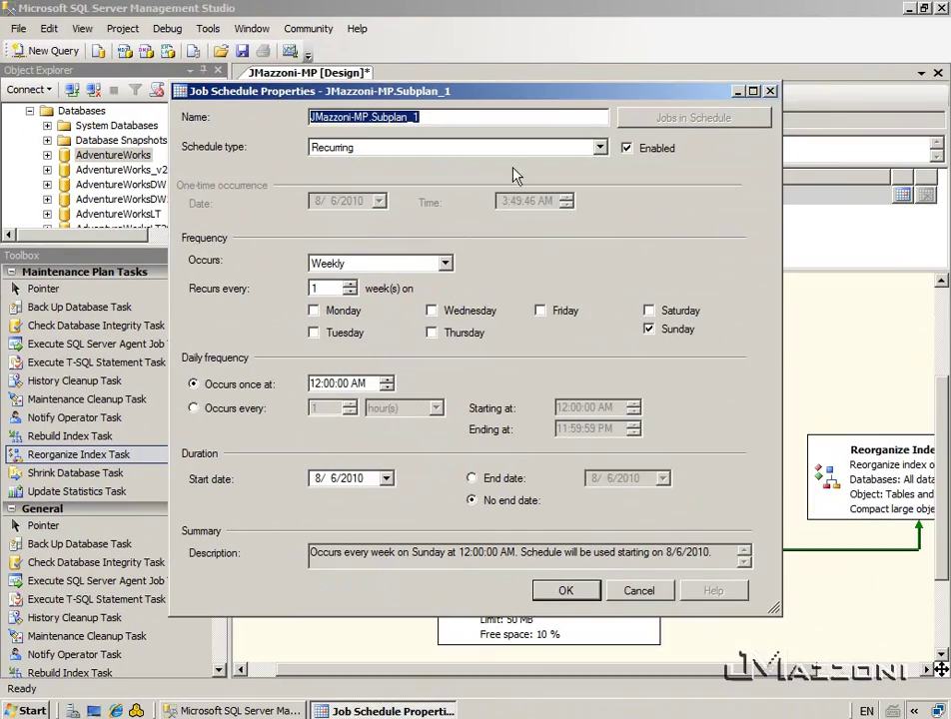
{"action": "left_click", "coordinate": [603, 184]}
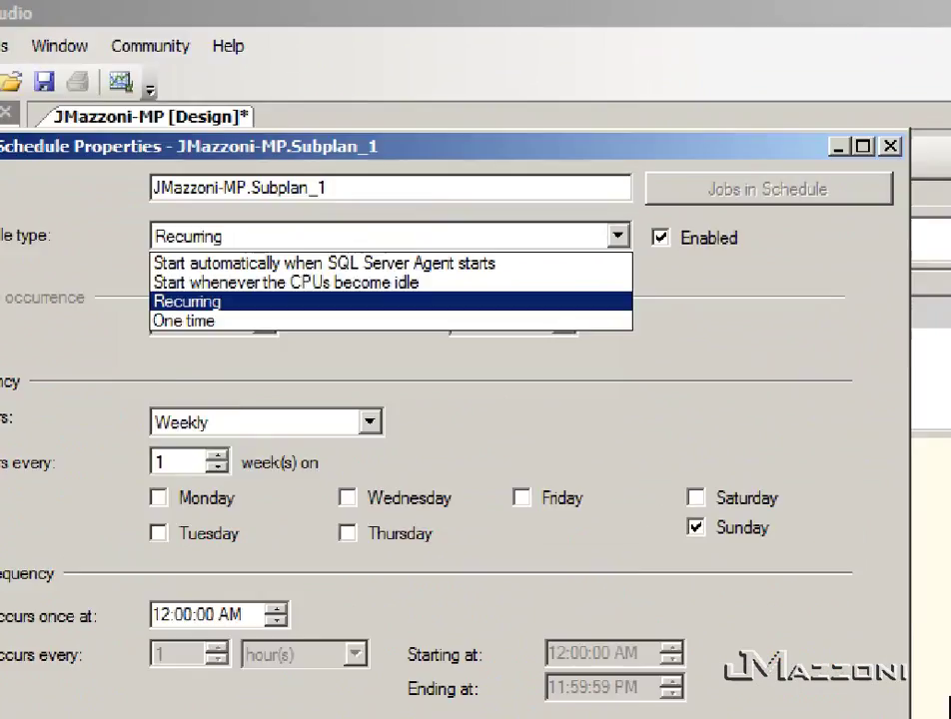
{"action": "left_click", "coordinate": [114, 375]}
{"action": "left_click", "coordinate": [342, 527]}
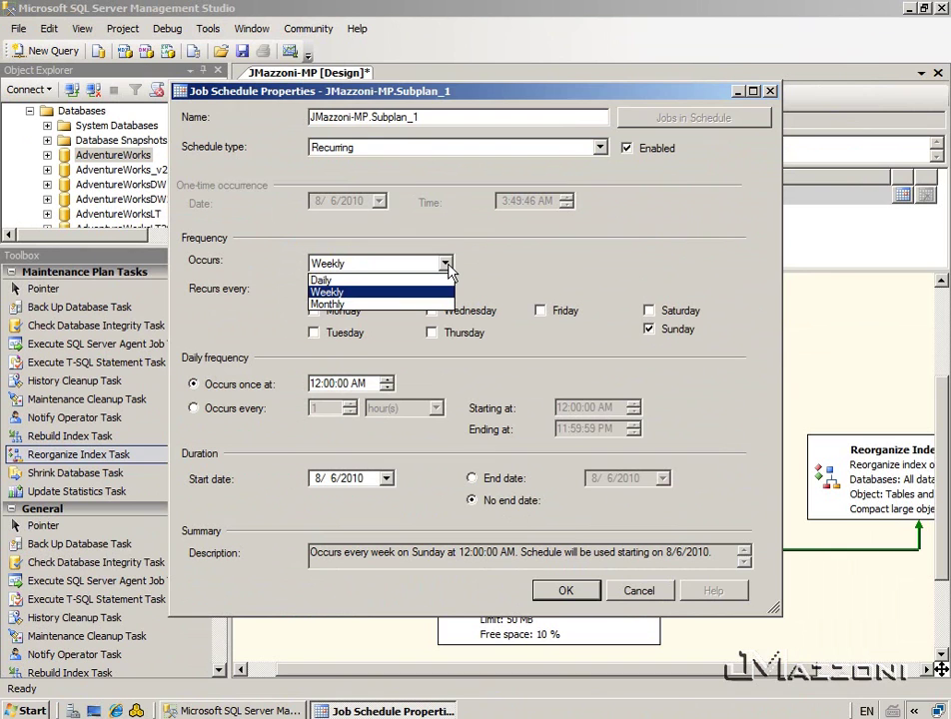
{"action": "left_click", "coordinate": [446, 266]}
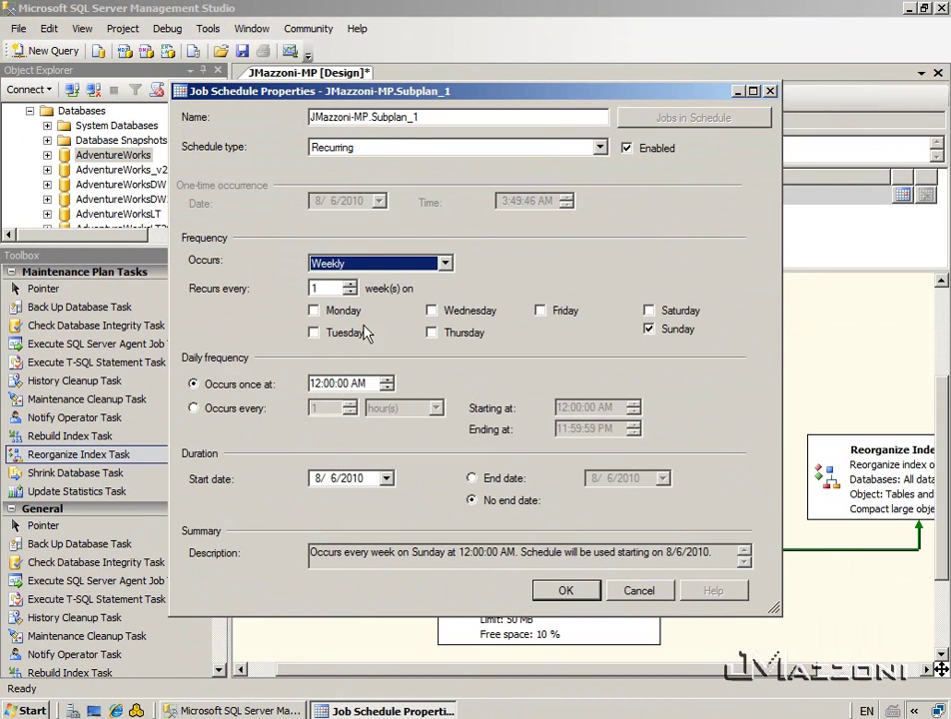
{"action": "left_click", "coordinate": [315, 334]}
{"action": "left_click", "coordinate": [432, 312]}
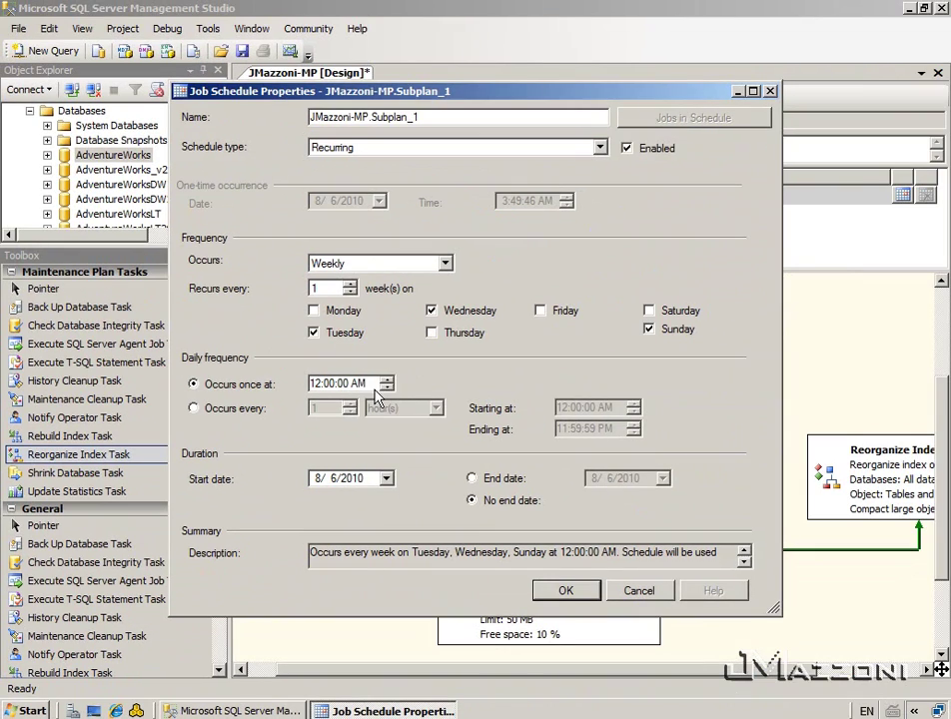
- Try an end date of 10/1/2010 for the schedule and switch back to no end date
{"action": "left_click", "coordinate": [360, 385]}
{"action": "left_click", "coordinate": [387, 379]}
{"action": "left_click", "coordinate": [387, 479]}
{"action": "left_click", "coordinate": [387, 481]}
{"action": "left_click", "coordinate": [505, 481]}
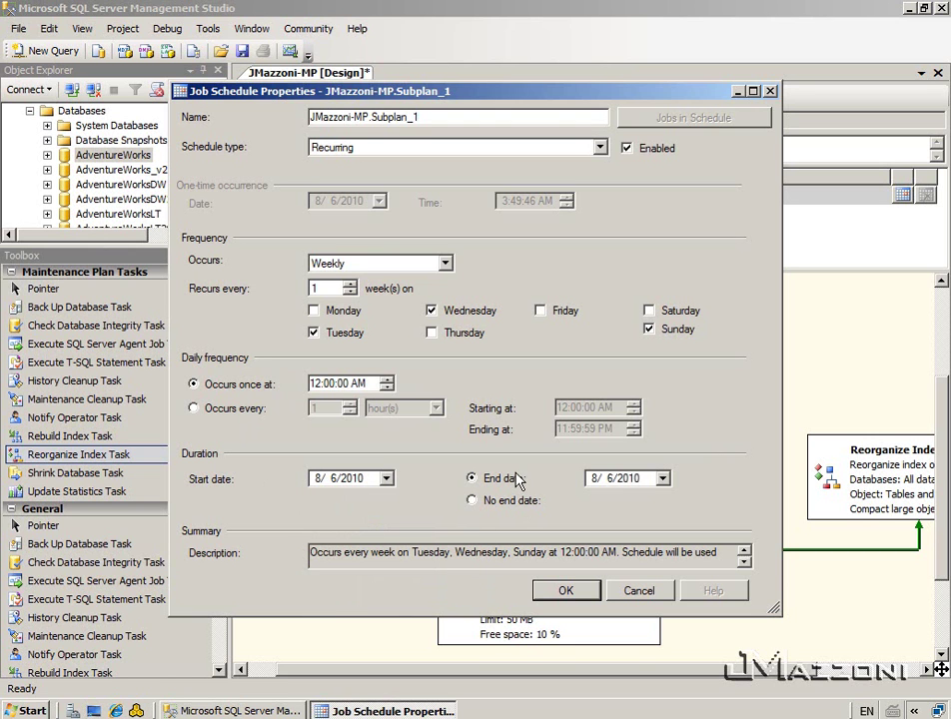
{"action": "left_click", "coordinate": [664, 480]}
{"action": "left_click", "coordinate": [746, 502]}
{"action": "left_click", "coordinate": [746, 503]}
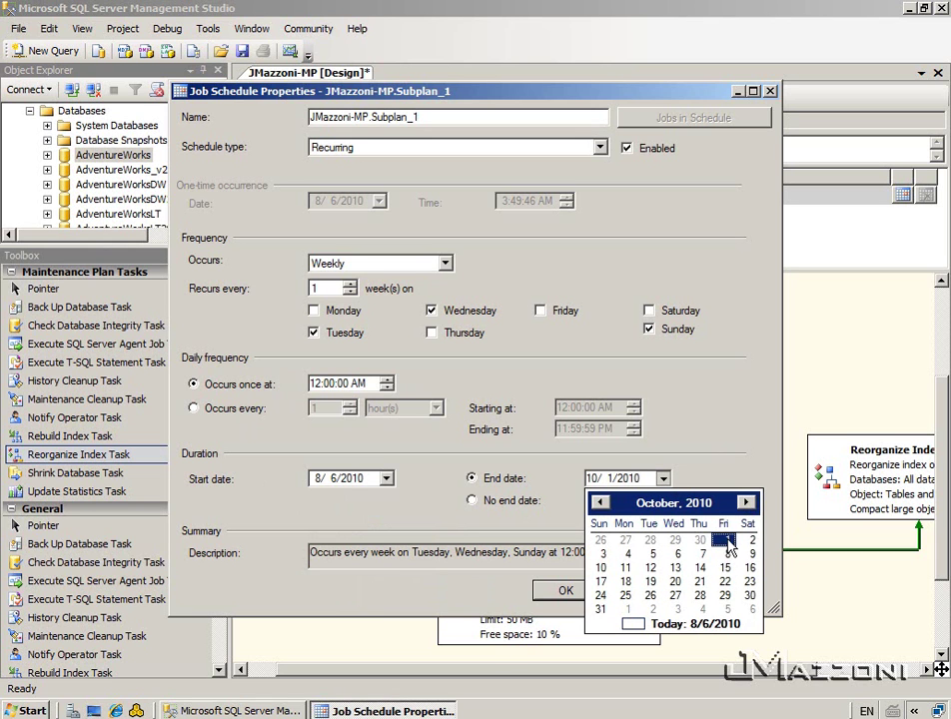
{"action": "left_click", "coordinate": [725, 540]}
{"action": "key", "text": "Down"}
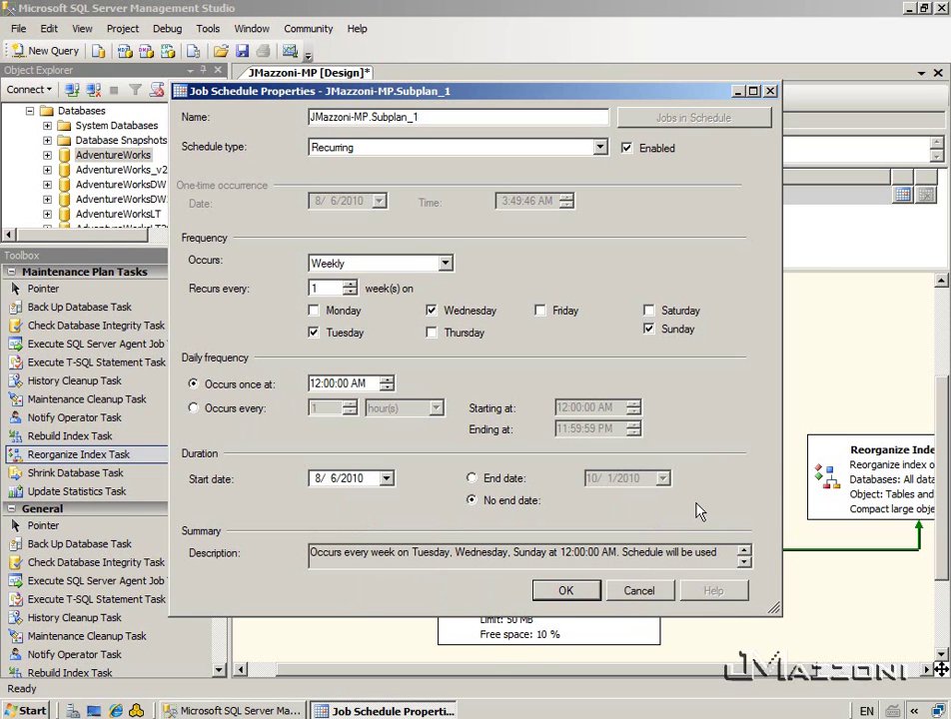
- Accept the Subplan_1 schedule, decline its removal, and save the maintenance plan
{"action": "left_click", "coordinate": [568, 591]}
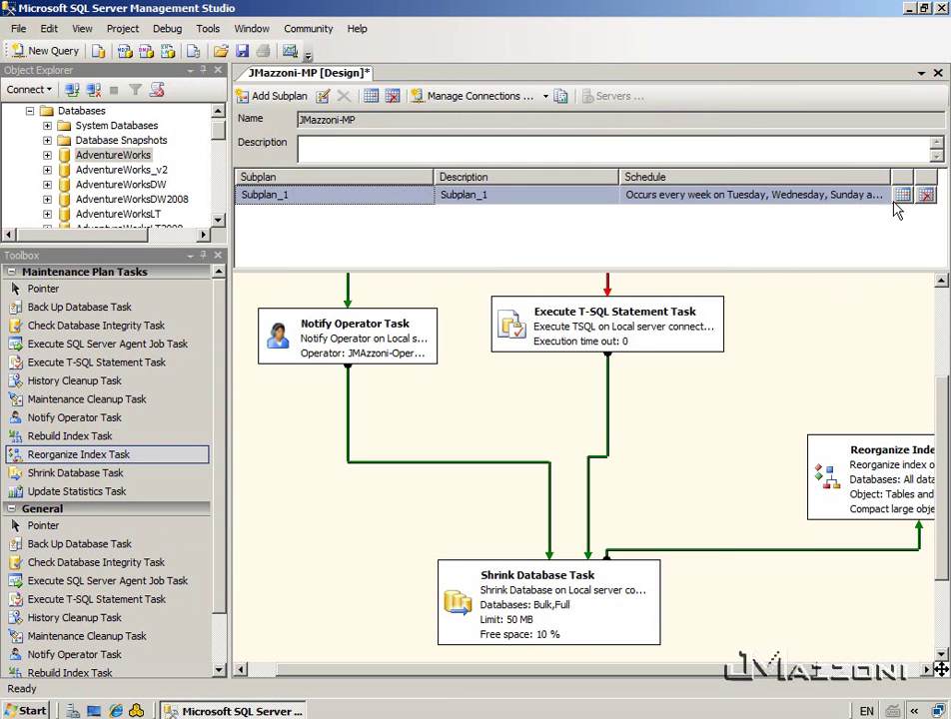
{"action": "left_click", "coordinate": [927, 196]}
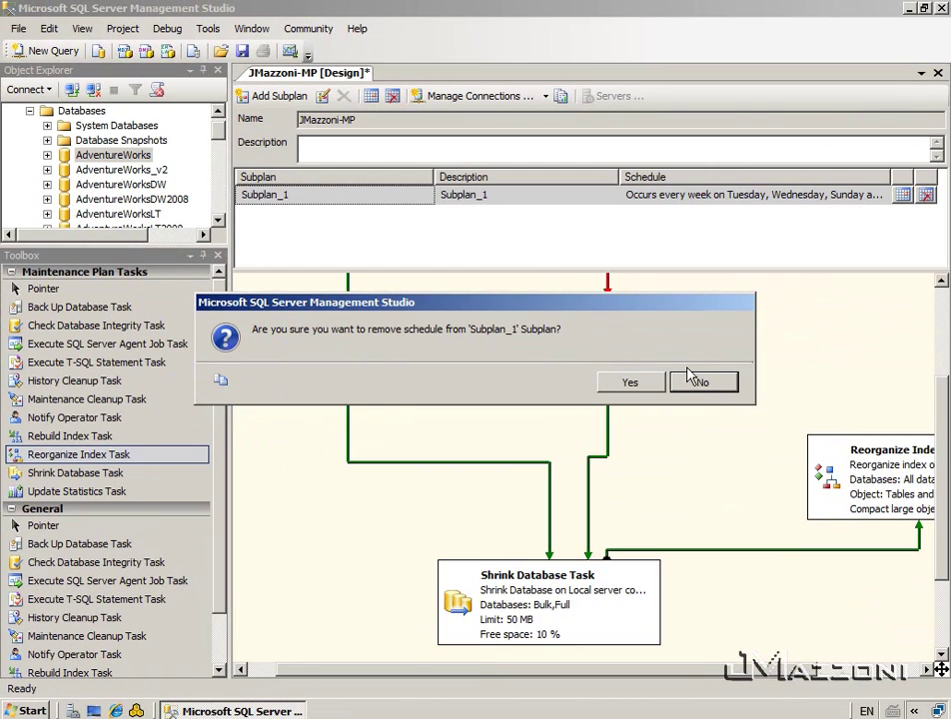
{"action": "left_click", "coordinate": [734, 384]}
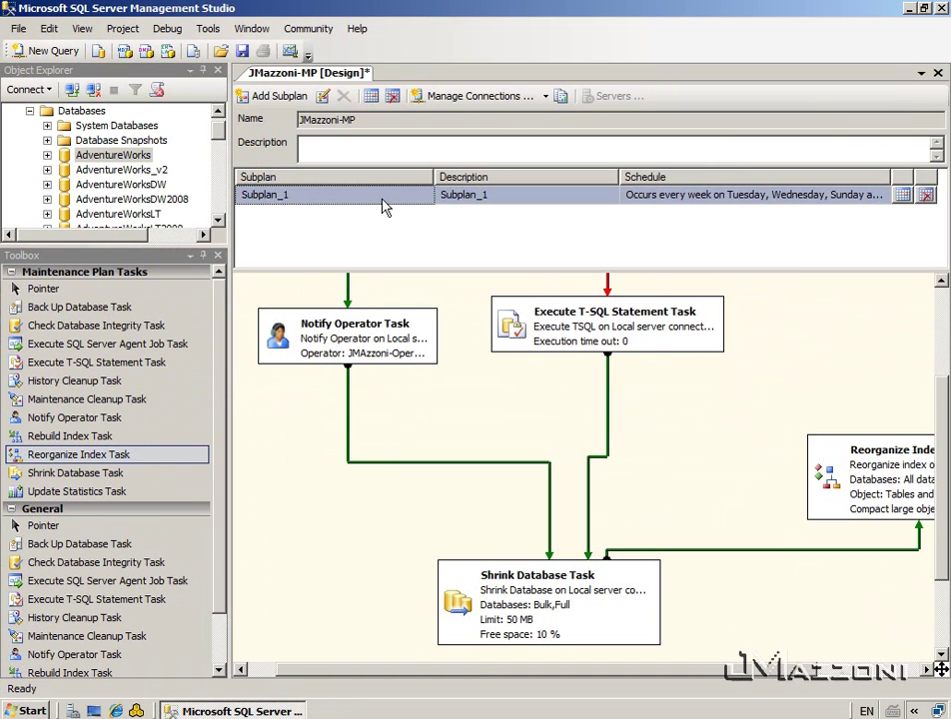
{"action": "left_click", "coordinate": [242, 50]}
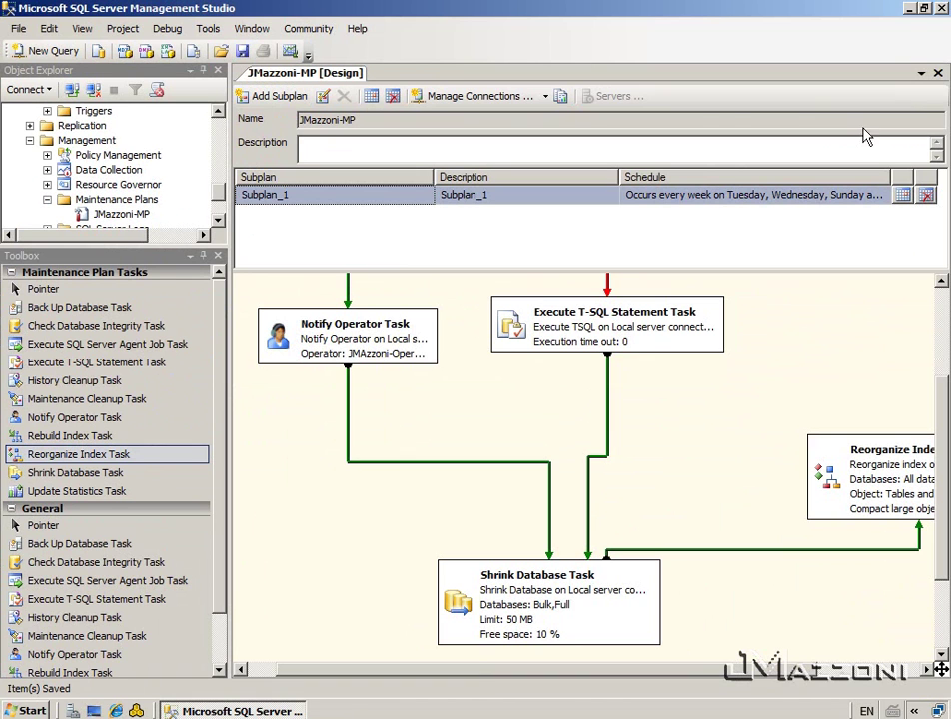
- Enable sending the plan's report to an email recipient, with JMAzzoni-Operator as the agent operator
{"action": "left_click", "coordinate": [561, 97]}
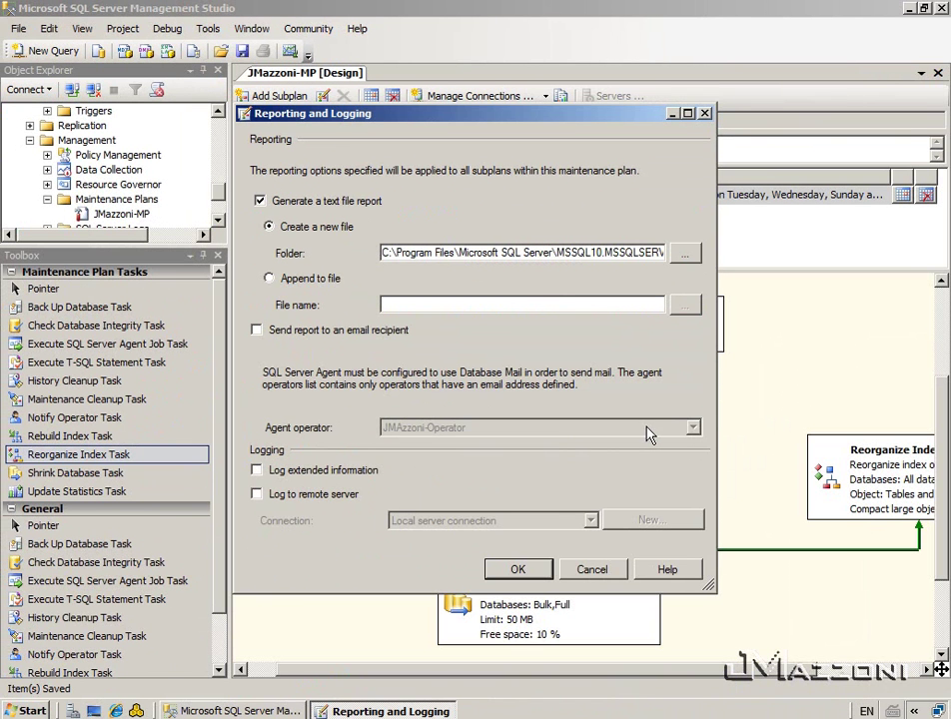
{"action": "left_click", "coordinate": [386, 333]}
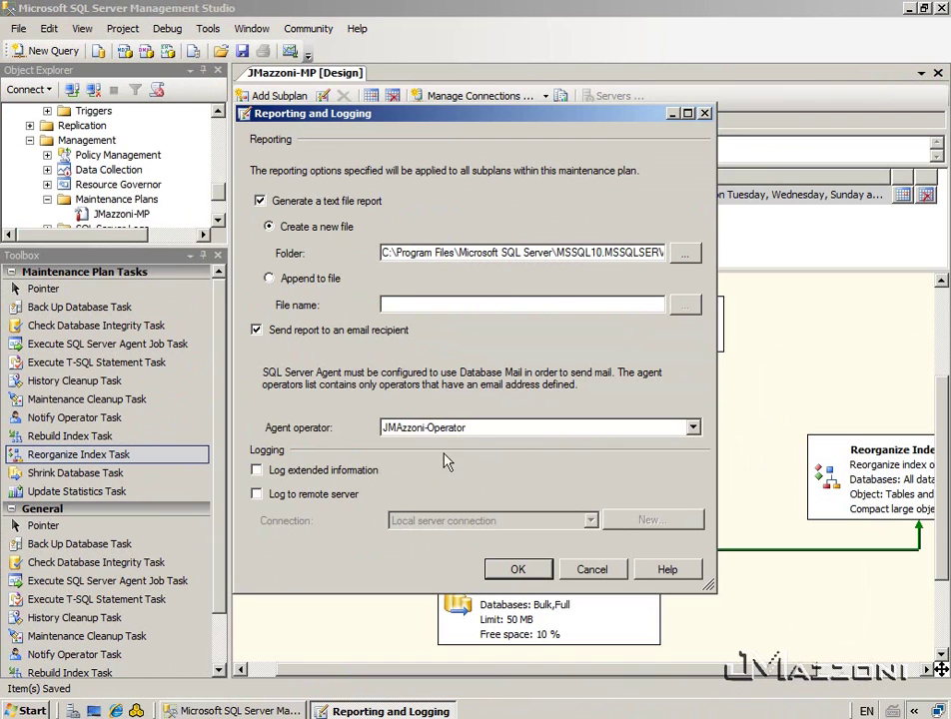
{"action": "left_click", "coordinate": [476, 430]}
{"action": "left_click", "coordinate": [476, 439]}
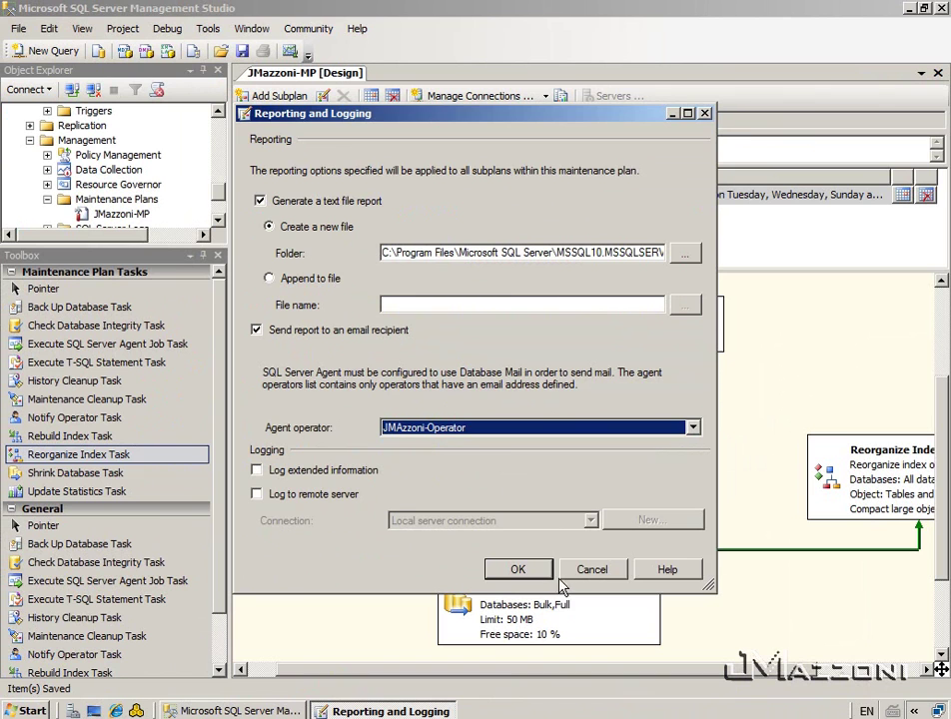
{"action": "left_click", "coordinate": [518, 570]}
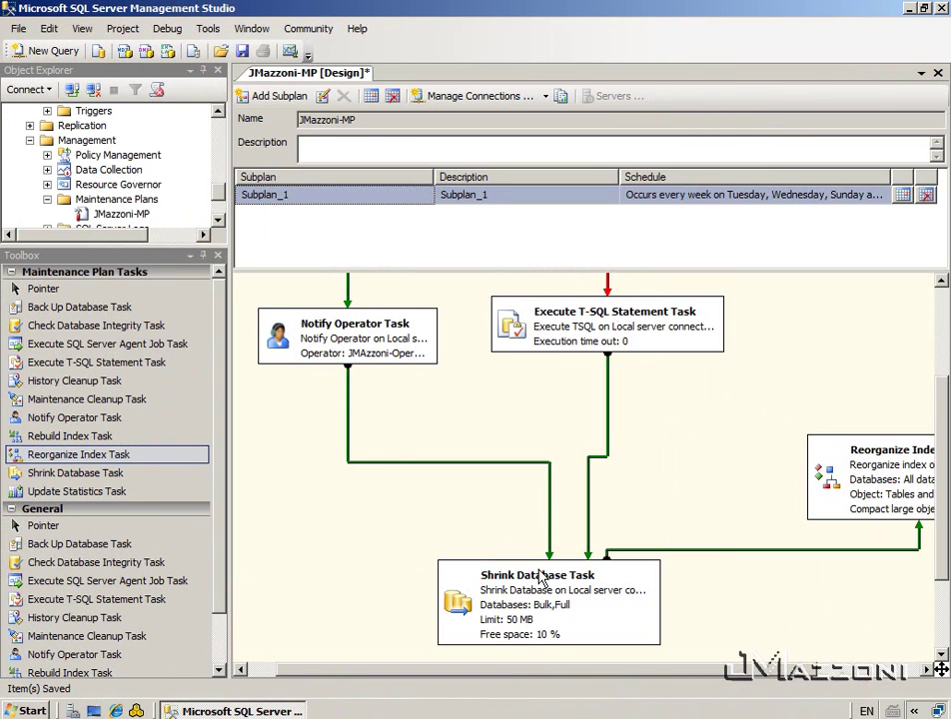
- Look at the properties of Subplan_1 and leave them unchanged
{"action": "left_click", "coordinate": [321, 98]}
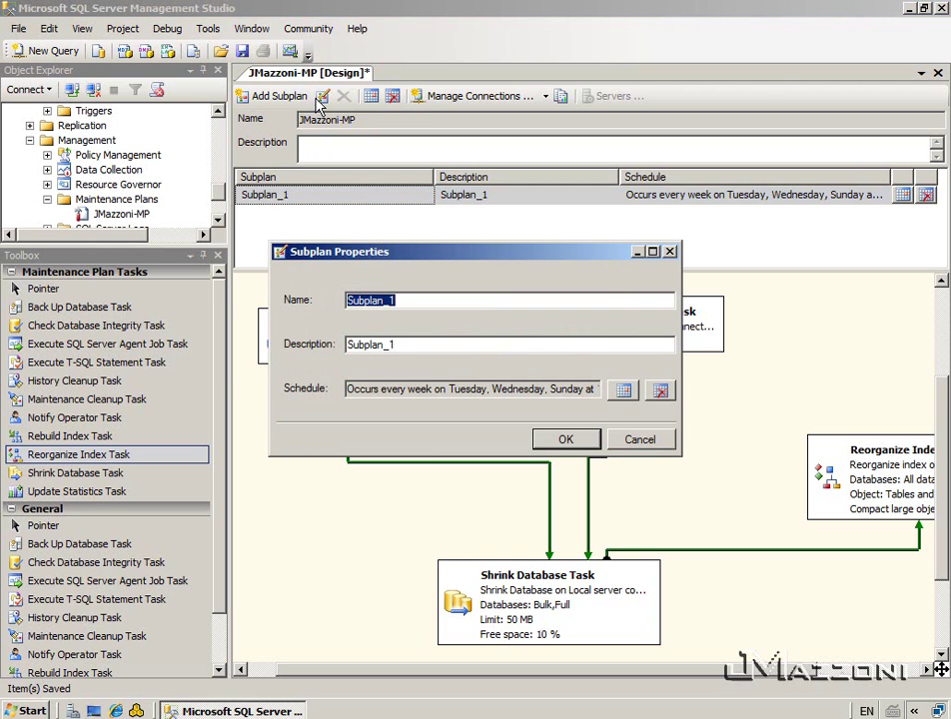
{"action": "left_click", "coordinate": [620, 444]}
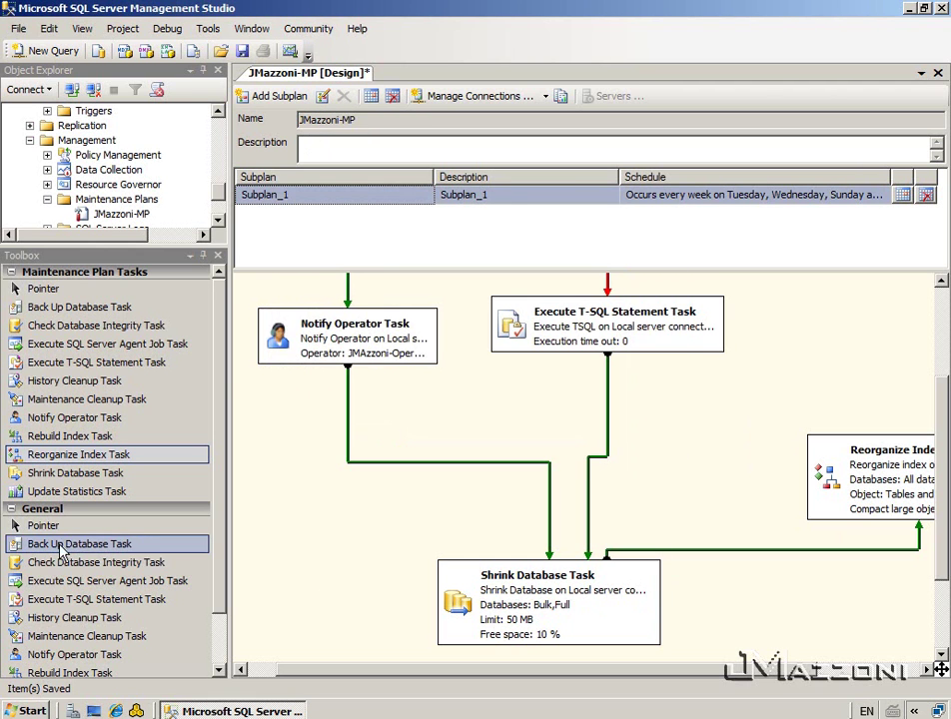
- Add an Update Statistics Task above and beyond the Execute T-SQL Statement Task and set its databases to Bulk and Full
{"action": "left_click_drag", "start_coordinate": [74, 492], "coordinate": [262, 500]}
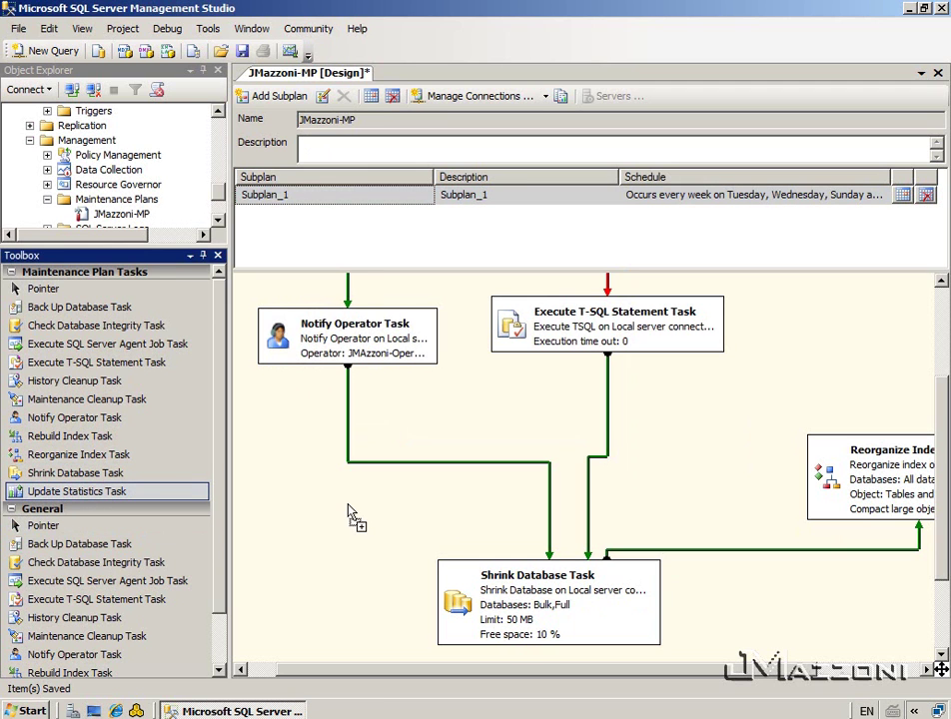
{"action": "left_click_drag", "start_coordinate": [348, 509], "coordinate": [734, 352]}
{"action": "double_click", "coordinate": [759, 361]}
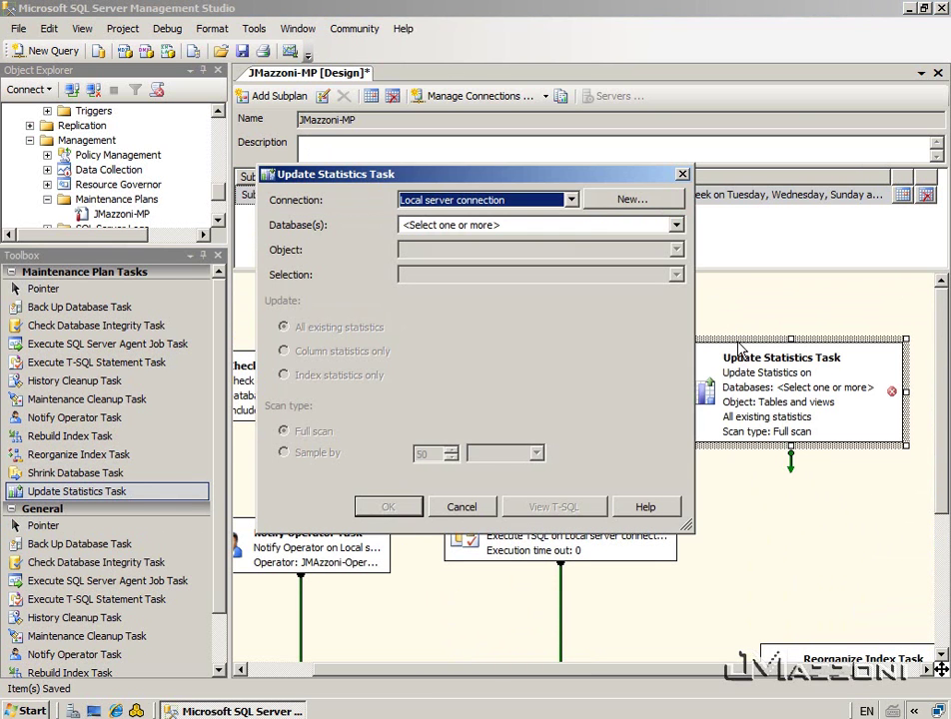
{"action": "left_click", "coordinate": [582, 228]}
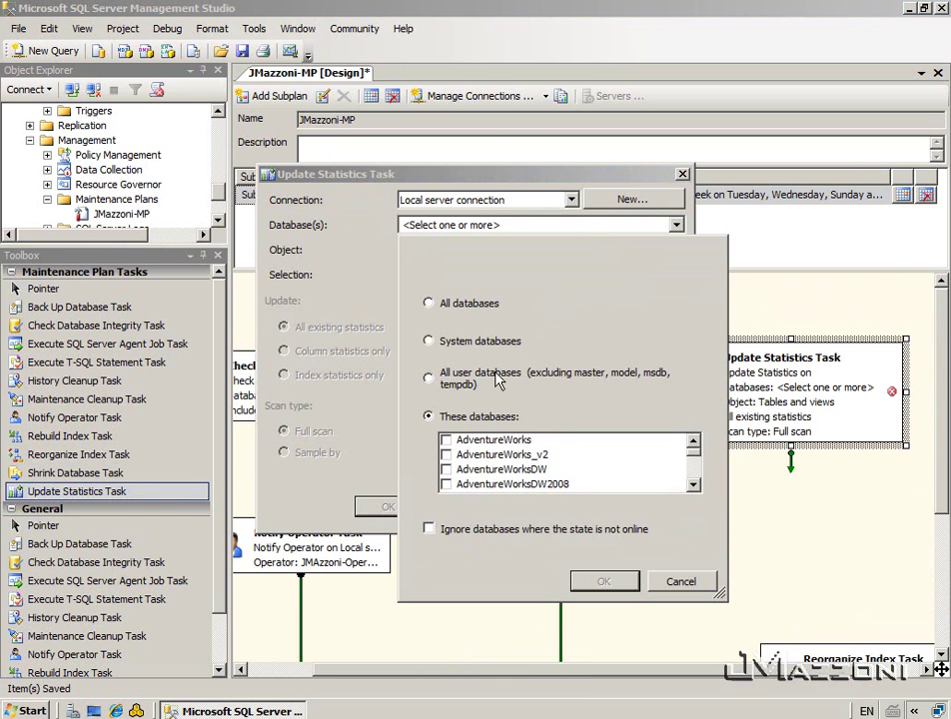
{"action": "left_click", "coordinate": [696, 487]}
{"action": "left_click", "coordinate": [697, 487]}
{"action": "left_click", "coordinate": [696, 487]}
{"action": "left_click", "coordinate": [696, 487]}
{"action": "left_click", "coordinate": [697, 486]}
{"action": "left_click", "coordinate": [447, 484]}
{"action": "left_click", "coordinate": [446, 454]}
{"action": "left_click", "coordinate": [603, 582]}
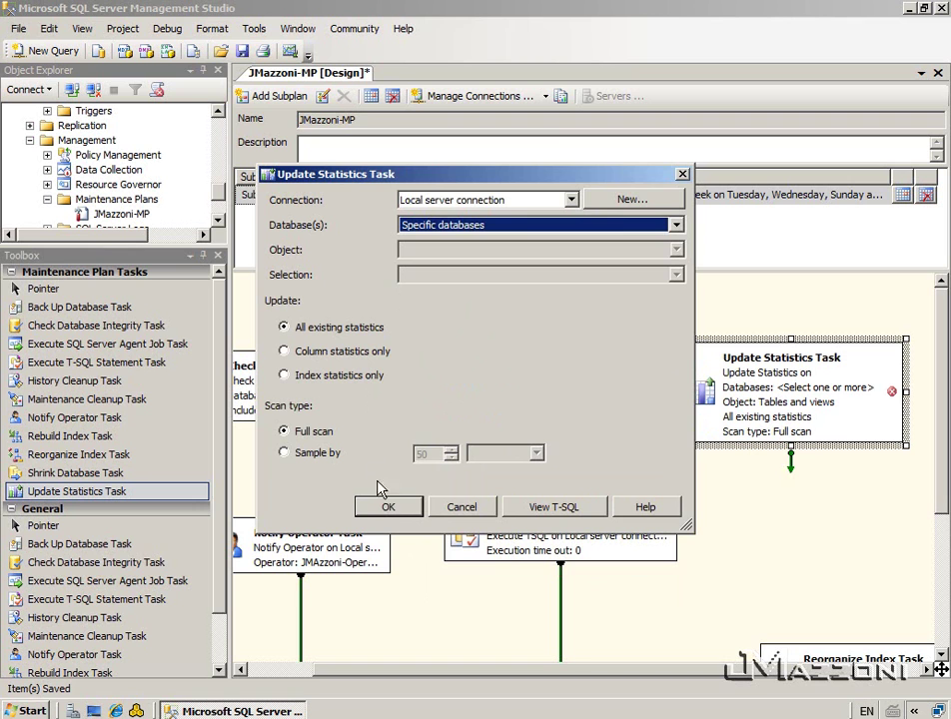
{"action": "left_click", "coordinate": [389, 508]}
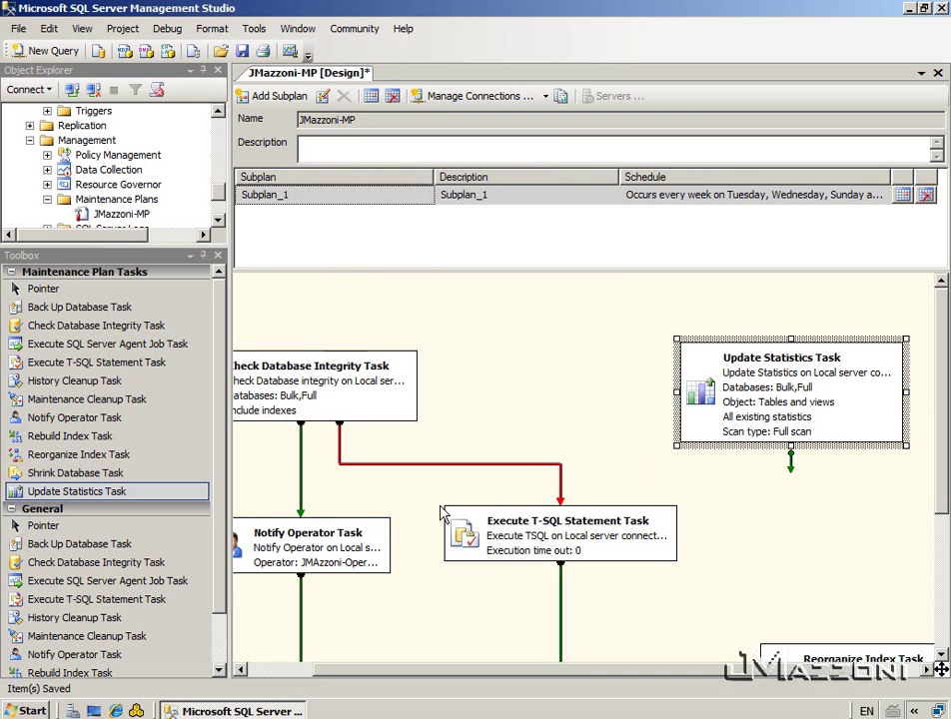
- Link the Execute T-SQL Statement Task to the Update Statistics Task with a Completion constraint, and save and close the maintenance plan
{"action": "left_click", "coordinate": [620, 545]}
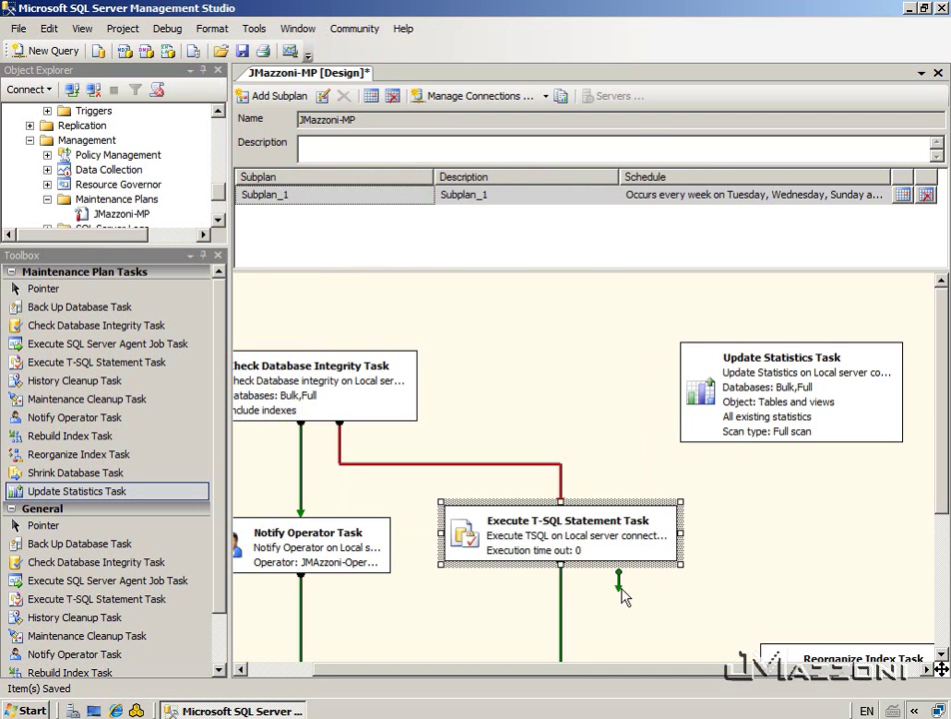
{"action": "left_click_drag", "start_coordinate": [621, 577], "coordinate": [688, 414]}
{"action": "double_click", "coordinate": [728, 475]}
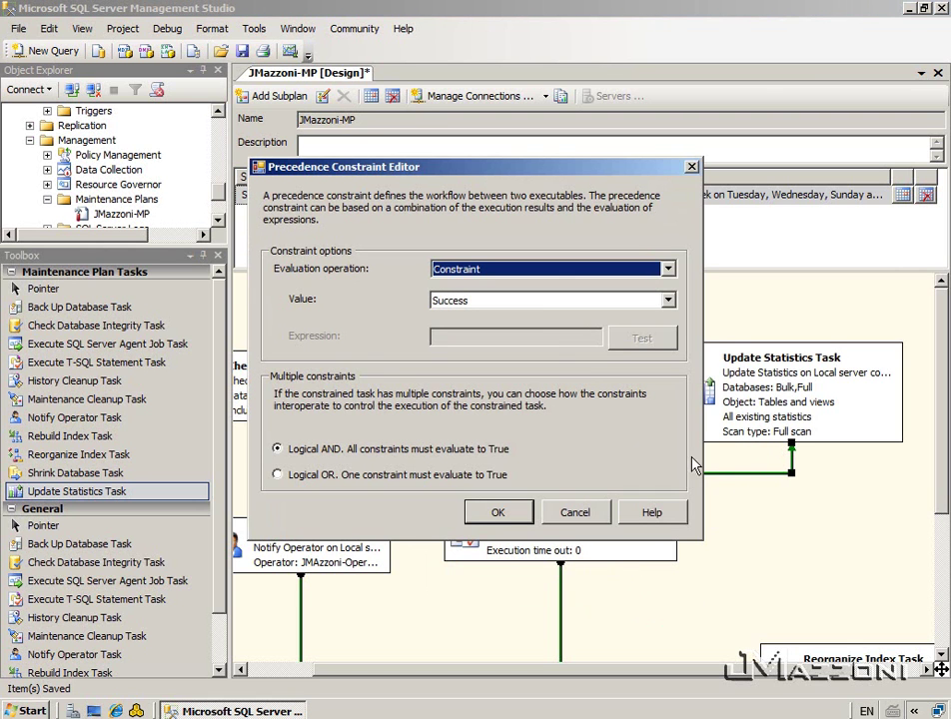
{"action": "left_click", "coordinate": [541, 302]}
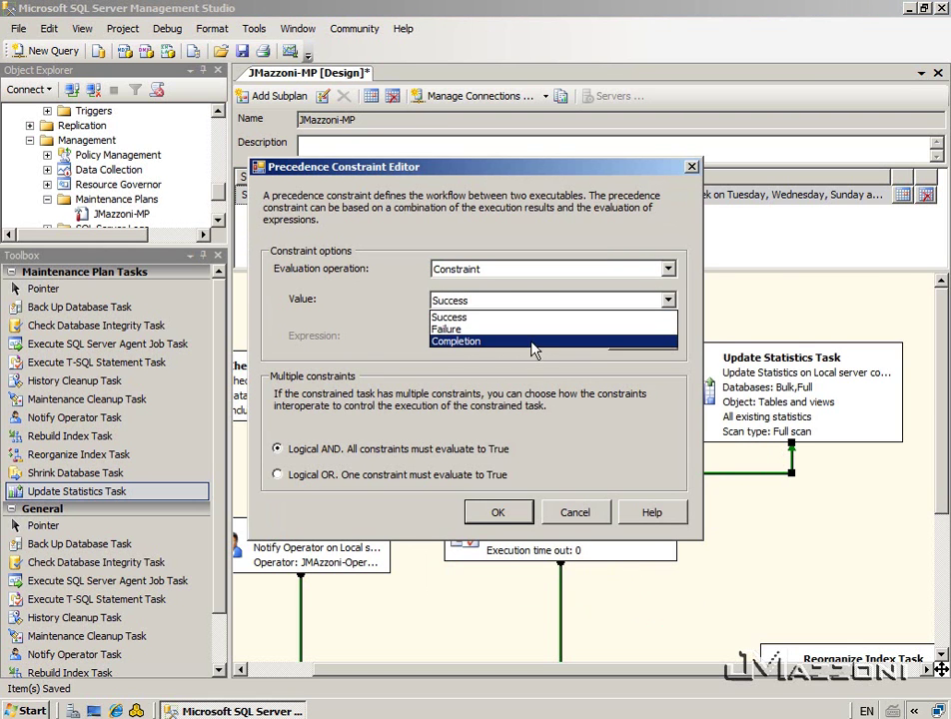
{"action": "left_click", "coordinate": [536, 345]}
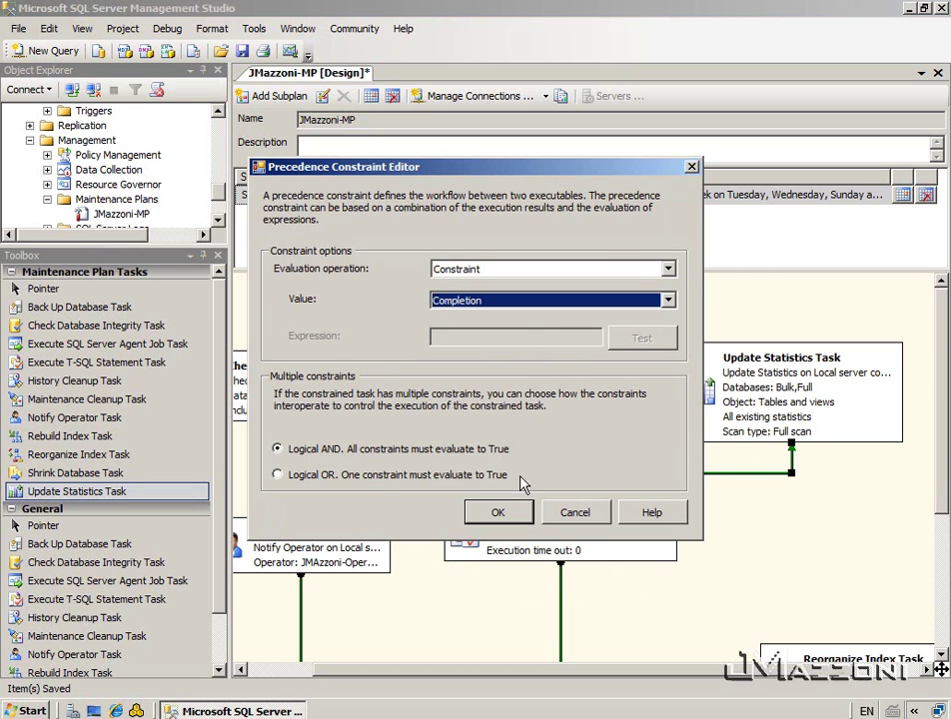
{"action": "left_click", "coordinate": [498, 512]}
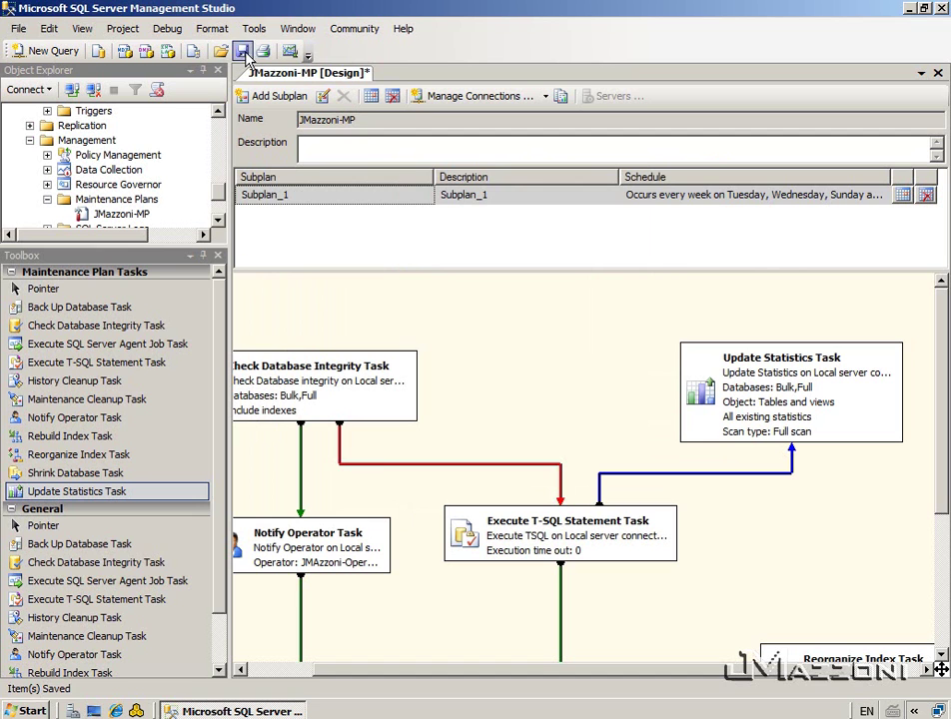
{"action": "key", "text": "ctrl+s"}
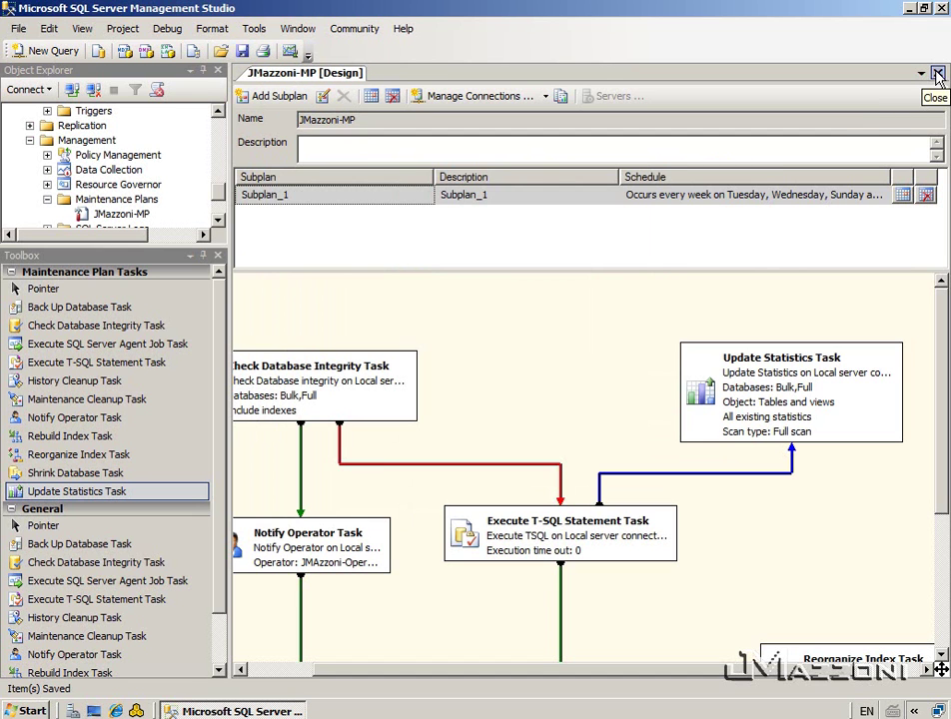
{"action": "left_click", "coordinate": [938, 74]}
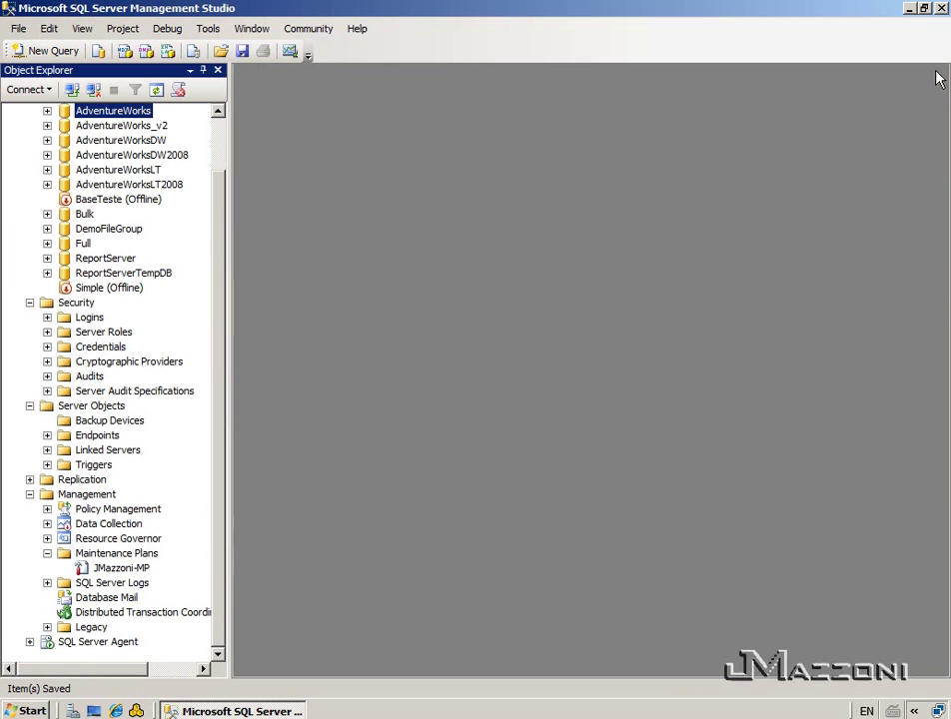
- View the history log of the JMazzoni-MP maintenance plan and close it
{"action": "left_click", "coordinate": [133, 568]}
{"action": "right_click", "coordinate": [133, 574]}
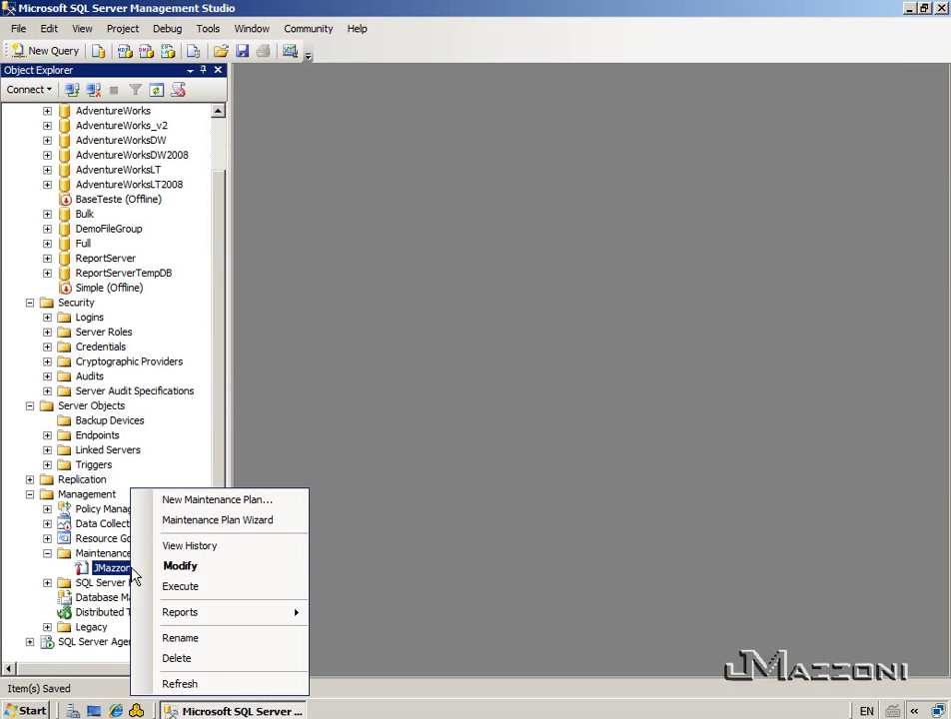
{"action": "left_click", "coordinate": [168, 545]}
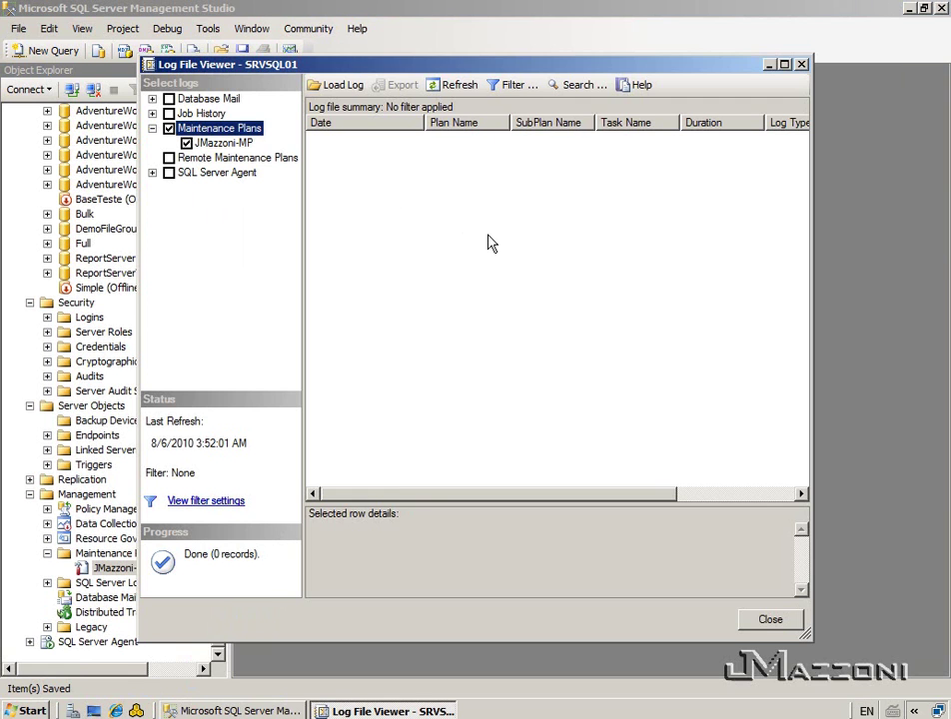
{"action": "left_click", "coordinate": [779, 624]}
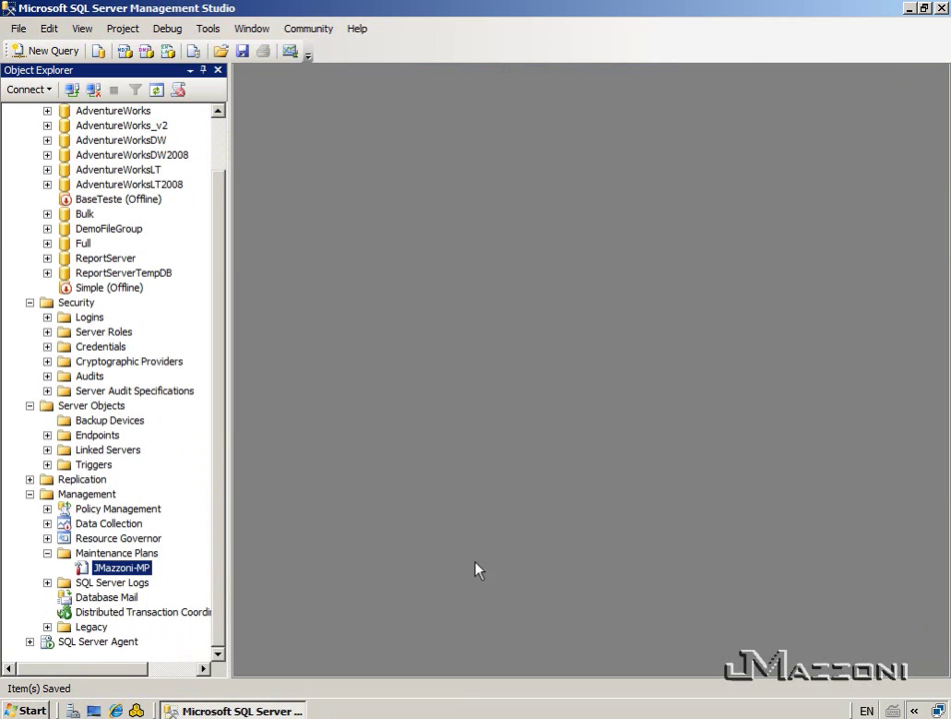
- Execute the JMazzoni-MP maintenance plan and move its progress window clear of the object tree
{"action": "right_click", "coordinate": [141, 577]}
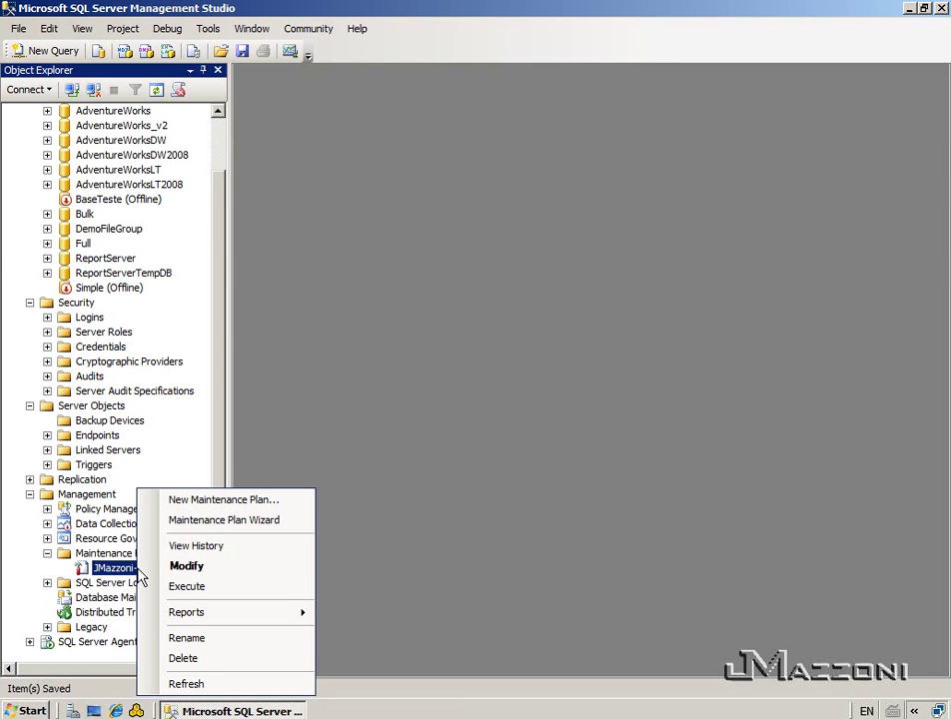
{"action": "left_click", "coordinate": [192, 589]}
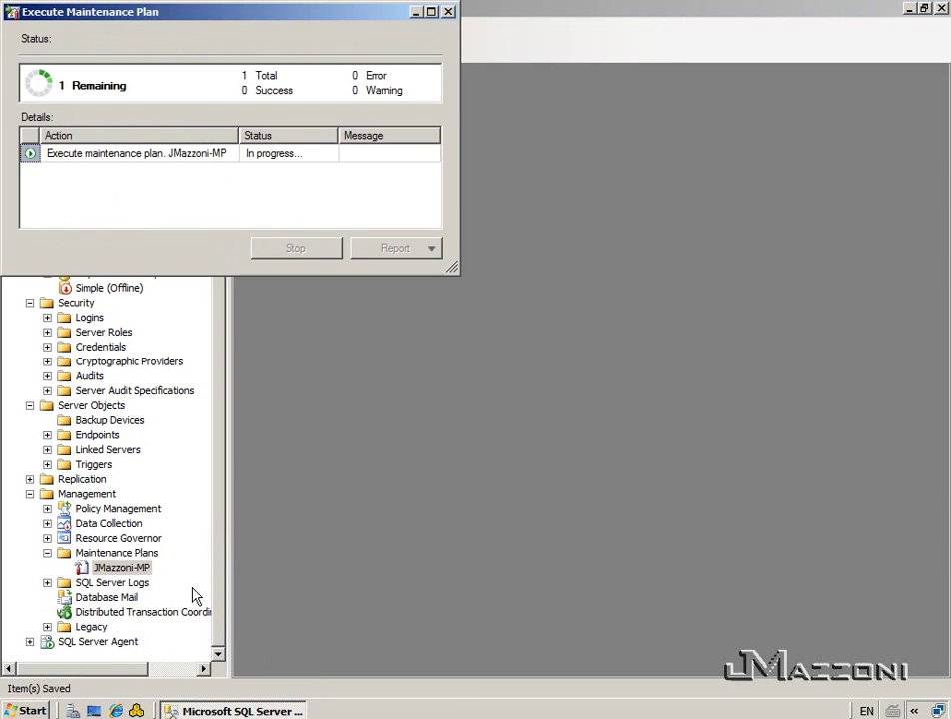
{"action": "left_click_drag", "start_coordinate": [368, 16], "coordinate": [652, 289]}
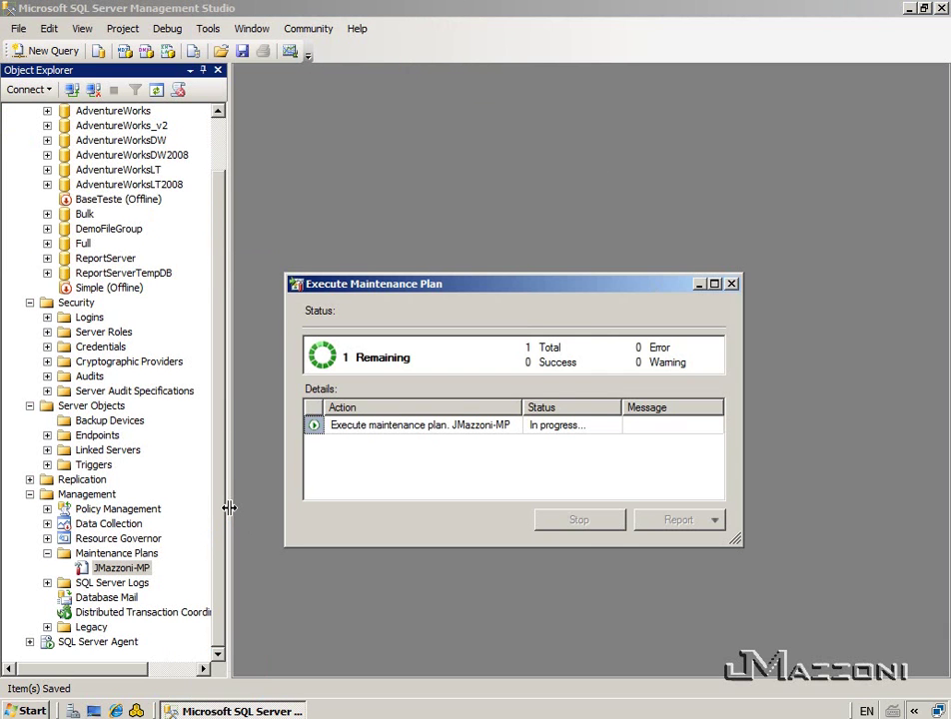
{"action": "left_click", "coordinate": [30, 641]}
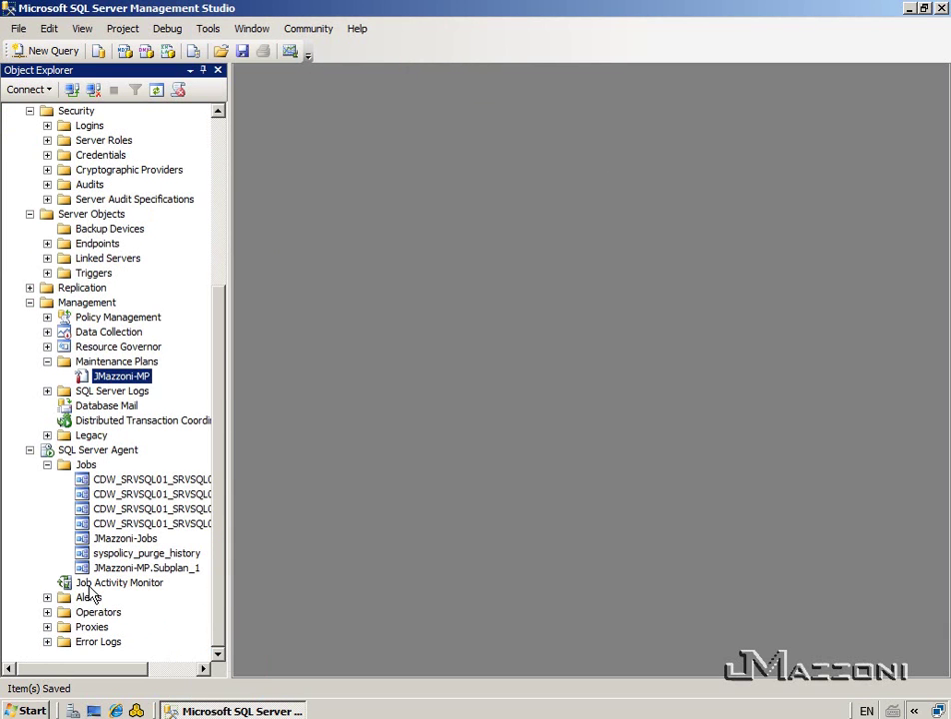
{"action": "left_click", "coordinate": [72, 586]}
{"action": "right_click", "coordinate": [104, 583]}
{"action": "left_click", "coordinate": [125, 593]}
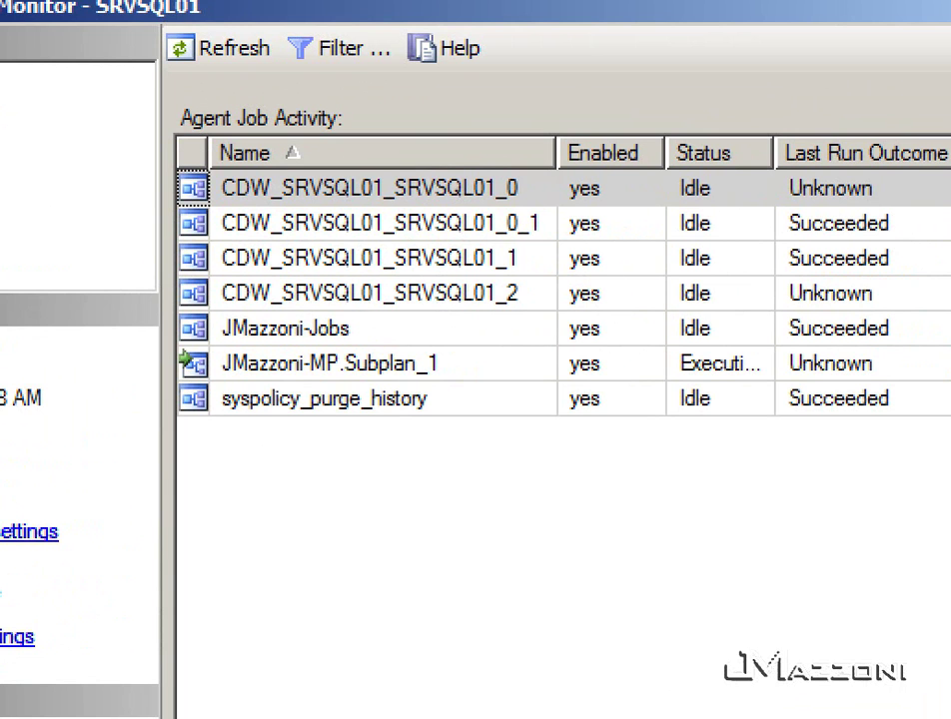
{"action": "mouse_move", "coordinate": [170, 346]}
{"action": "left_mouse_down"}
{"action": "mouse_move", "coordinate": [557, 419]}
{"action": "mouse_move", "coordinate": [777, 399]}
{"action": "left_mouse_up"}
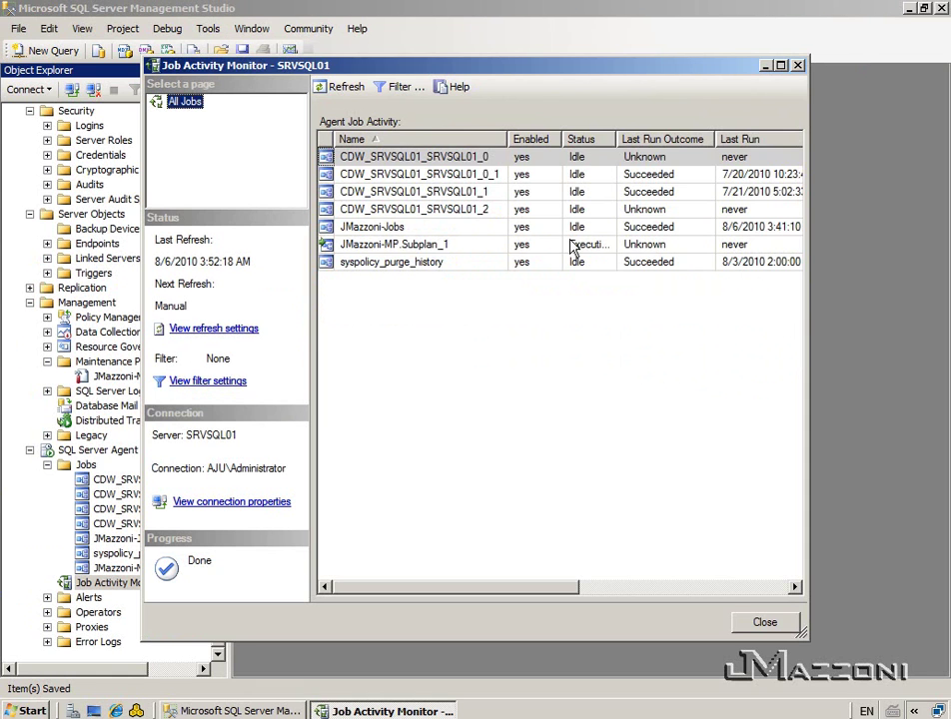
{"action": "left_click", "coordinate": [468, 370]}
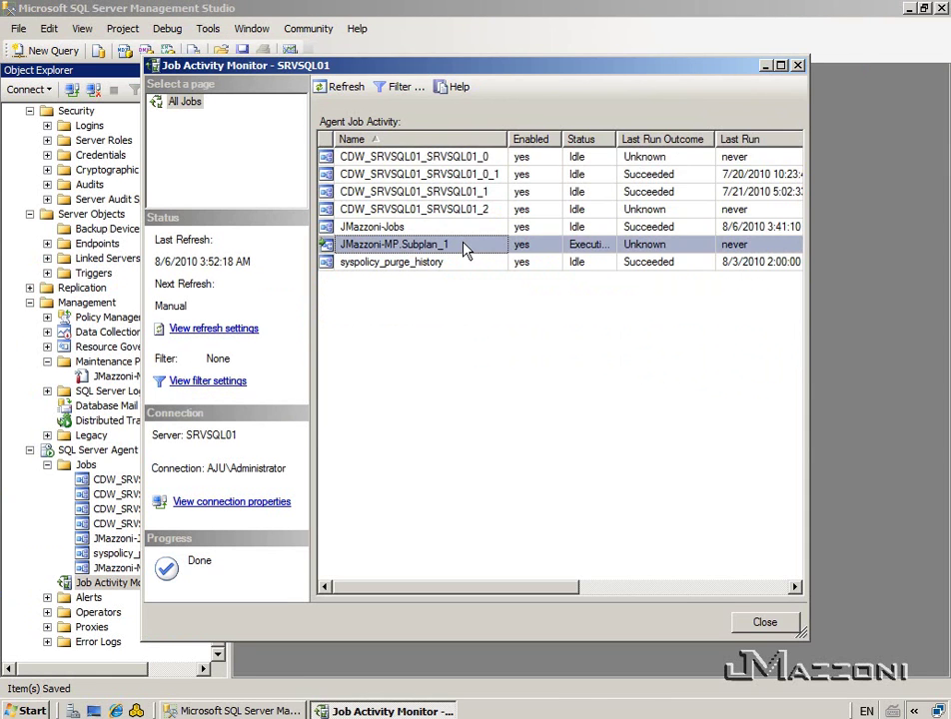
- Review the JMazzoni-MP.Subplan_1 job's properties, going through its steps, schedules, alerts, notifications and targets
{"action": "double_click", "coordinate": [465, 250]}
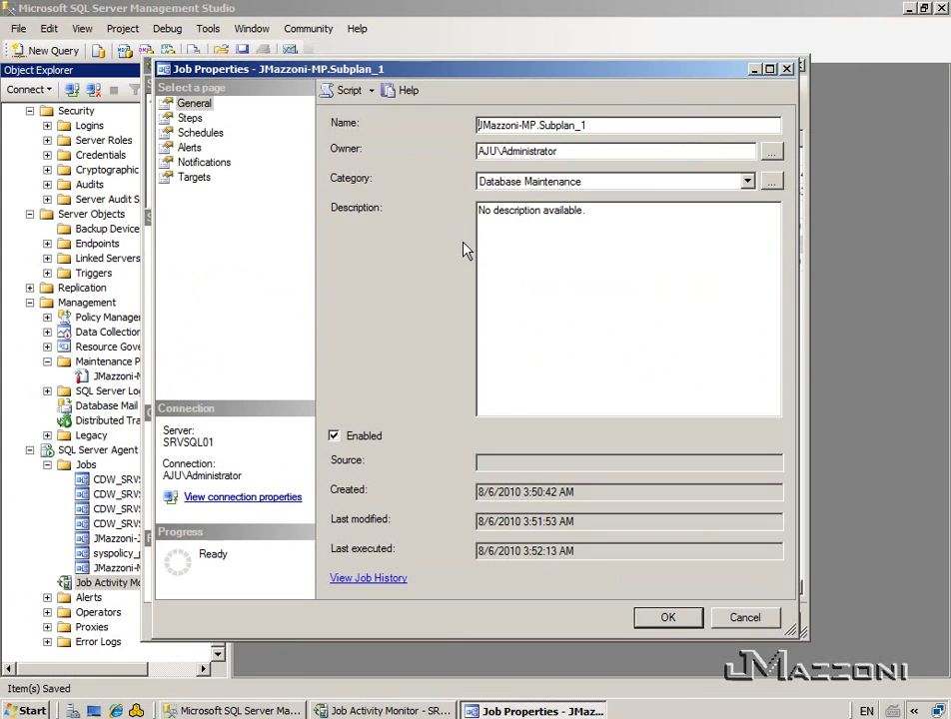
{"action": "left_click", "coordinate": [190, 118]}
{"action": "left_click", "coordinate": [197, 133]}
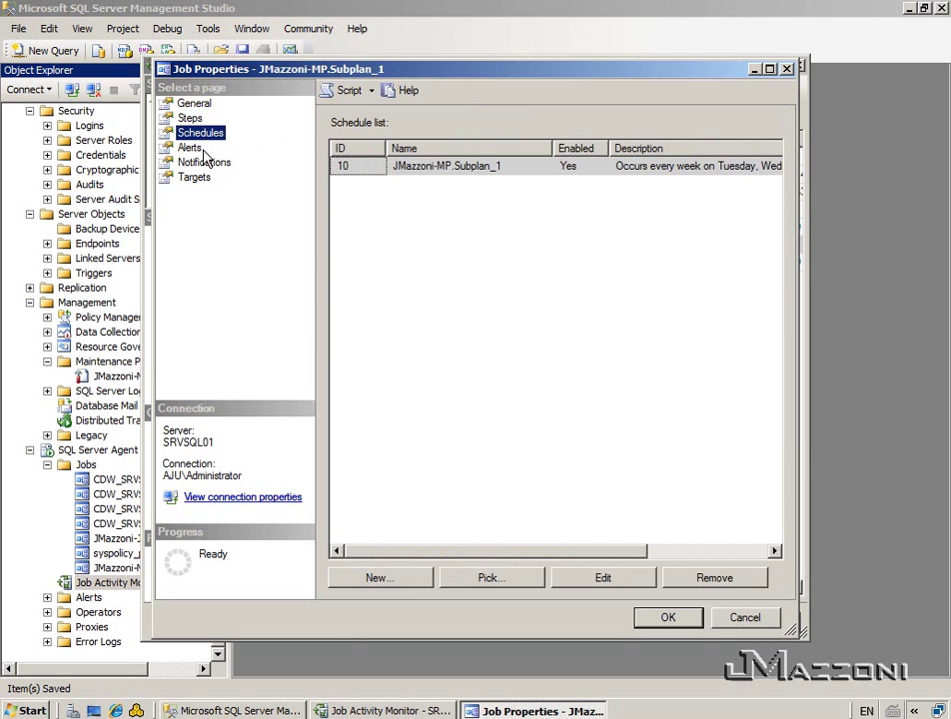
{"action": "left_click", "coordinate": [191, 118]}
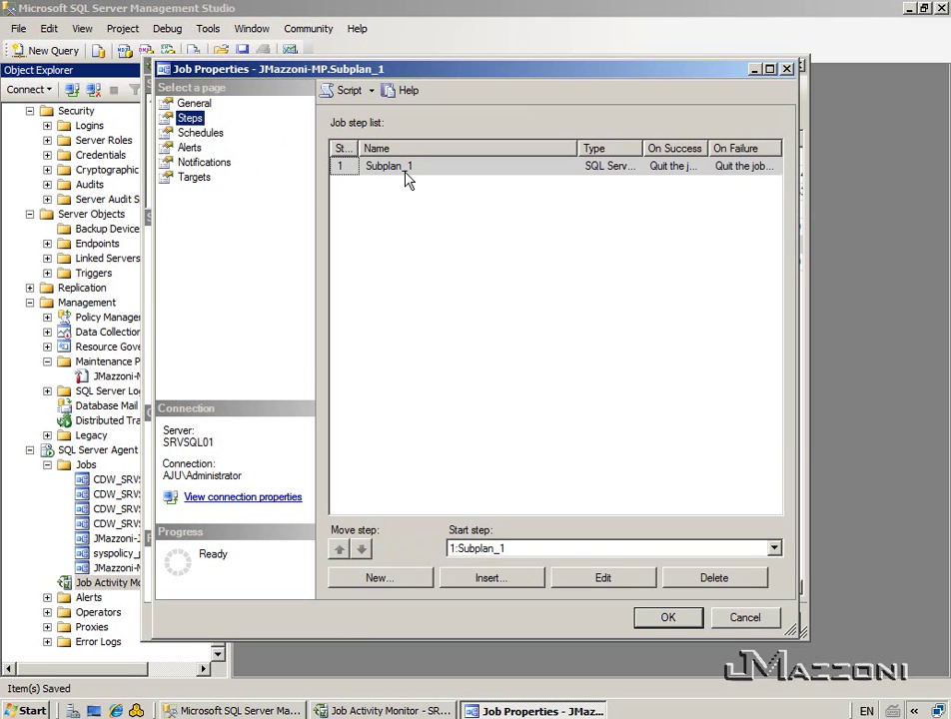
{"action": "left_click", "coordinate": [198, 132]}
{"action": "left_click", "coordinate": [189, 147]}
{"action": "left_click", "coordinate": [202, 164]}
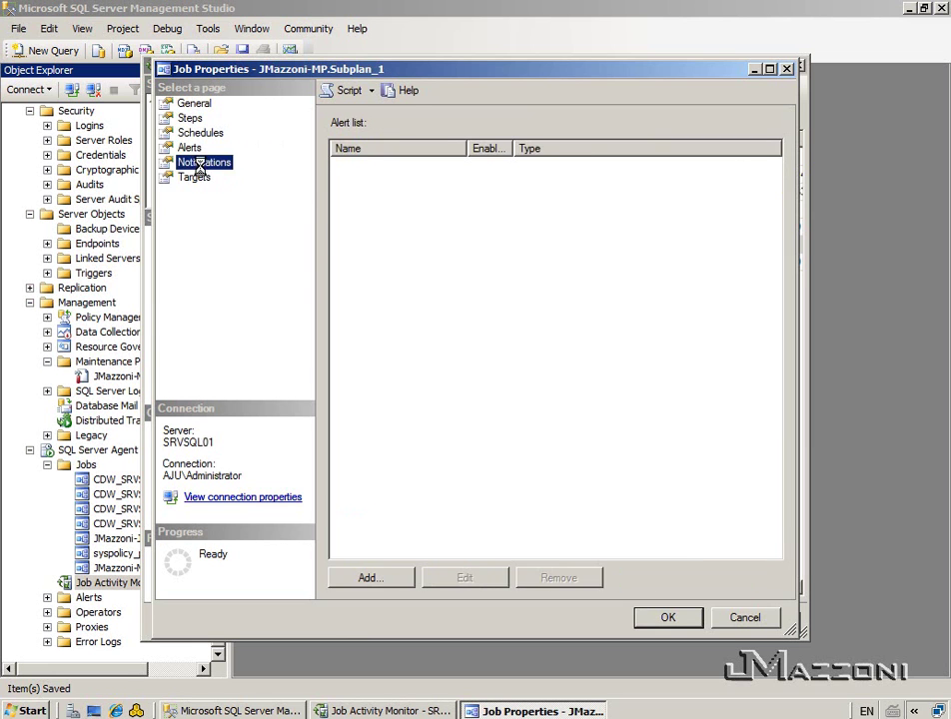
{"action": "left_click", "coordinate": [197, 178]}
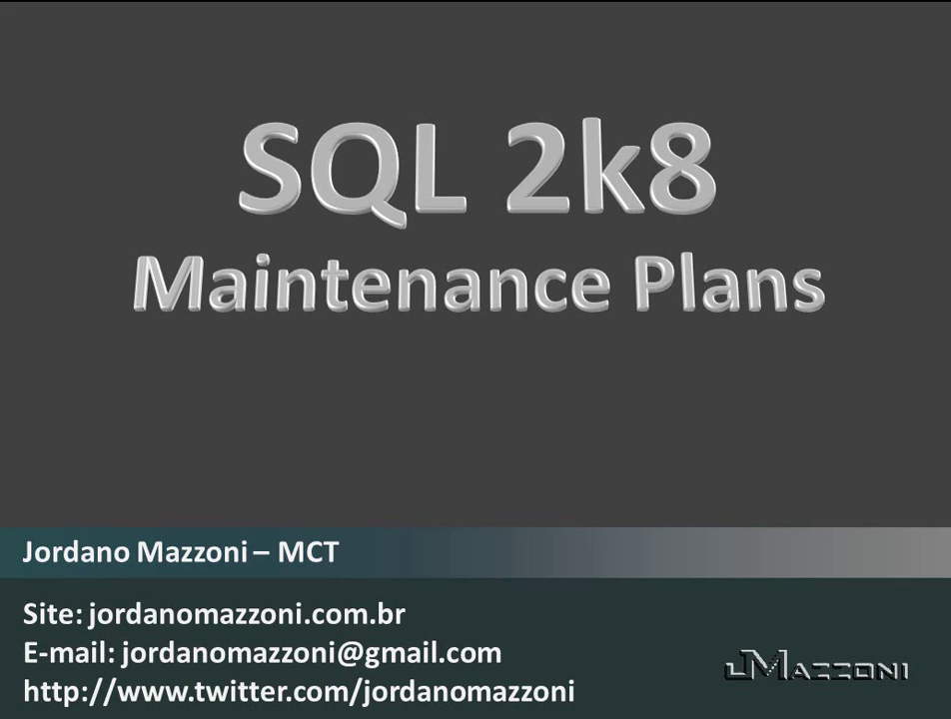